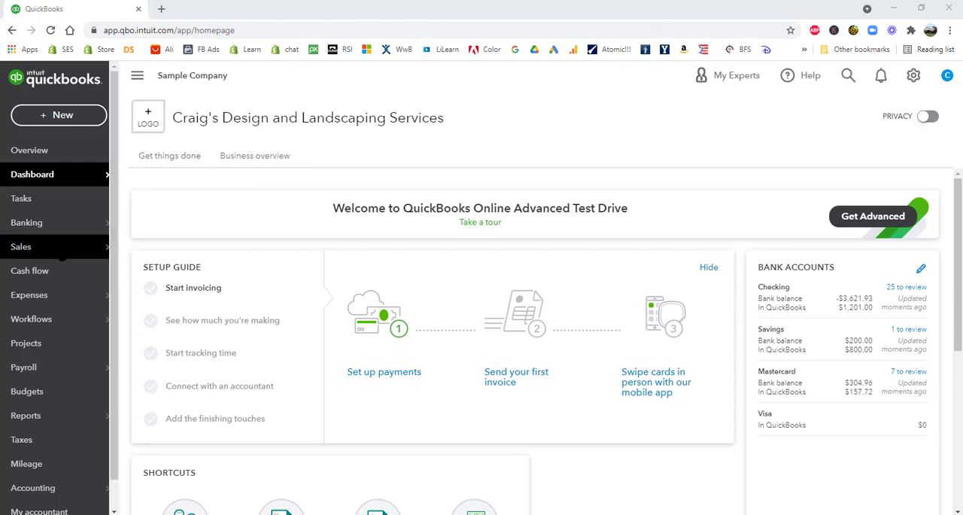
Open the bank transactions and filter the Checking account's review list to Recognized transactions
{"action": "mouse_move", "coordinate": [38, 223]}
{"action": "left_click", "coordinate": [146, 220]}
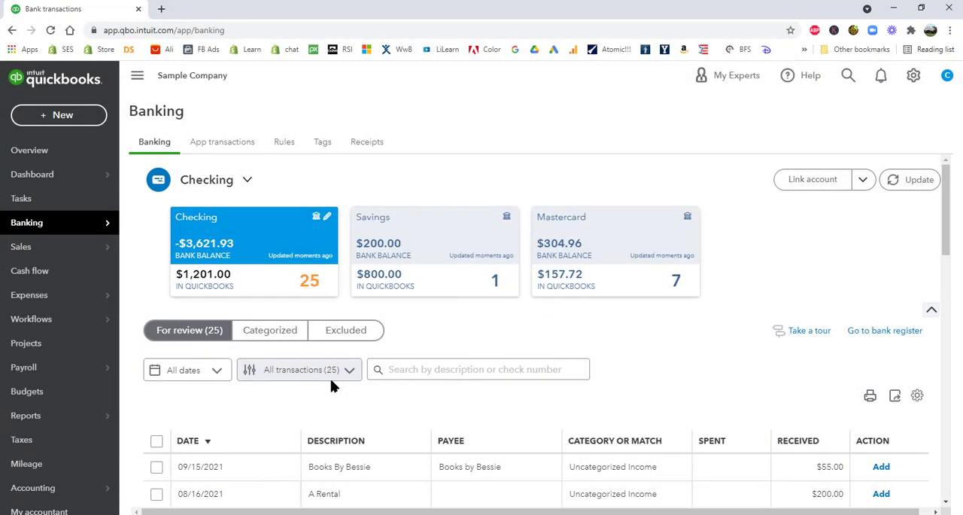
{"action": "left_click", "coordinate": [306, 370]}
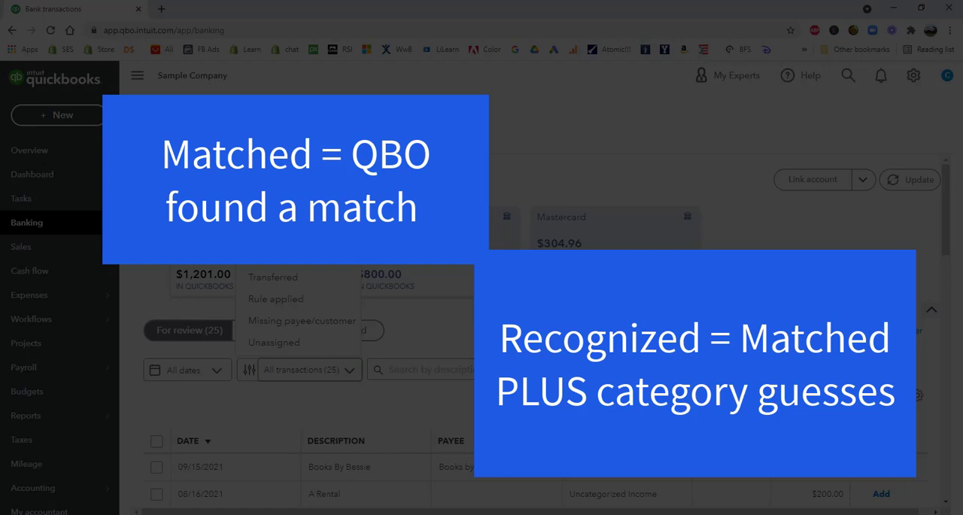
{"action": "left_click", "coordinate": [290, 233]}
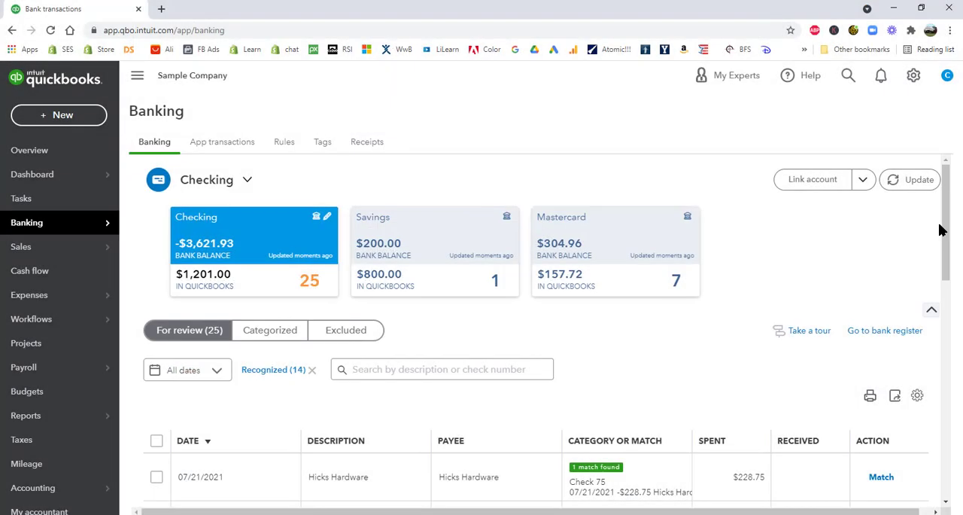
Match the 07/21/2021 Hicks Hardware transaction for $228.75 to Check 75
{"action": "left_click", "coordinate": [943, 231]}
{"action": "scroll", "coordinate": [941, 226], "scroll_direction": "down", "scroll_amount": 3}
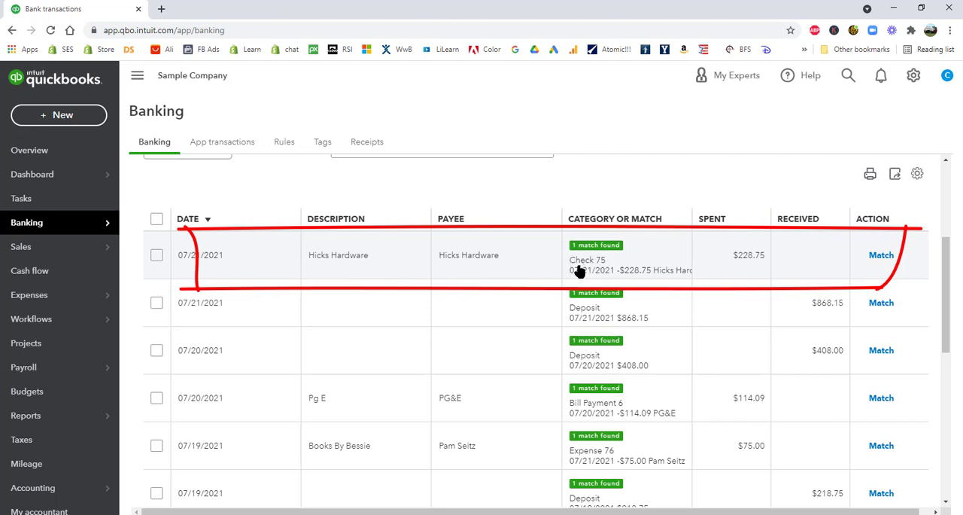
{"action": "left_click", "coordinate": [882, 256]}
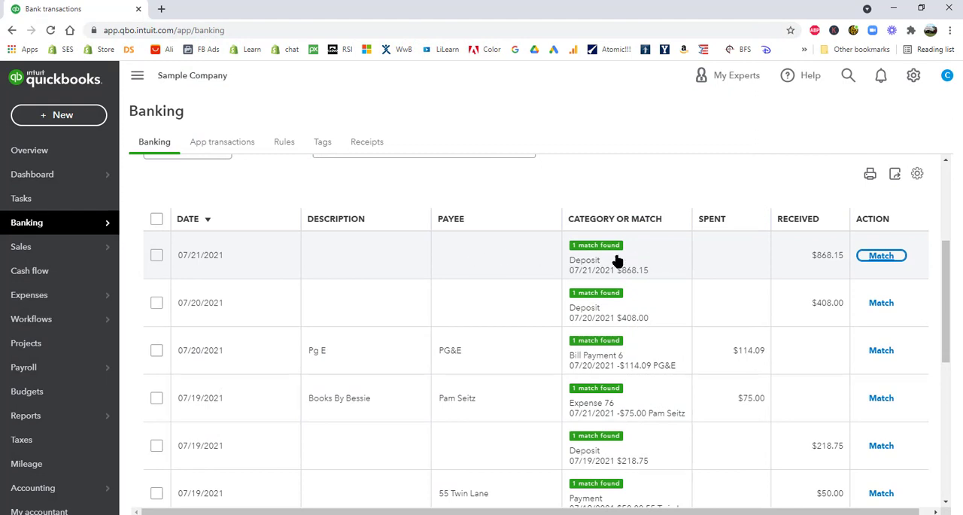
Inspect the deposit record suggested for the 07/21/2021 $868.15 transaction, close it without changes, and accept the match
{"action": "left_click", "coordinate": [484, 259]}
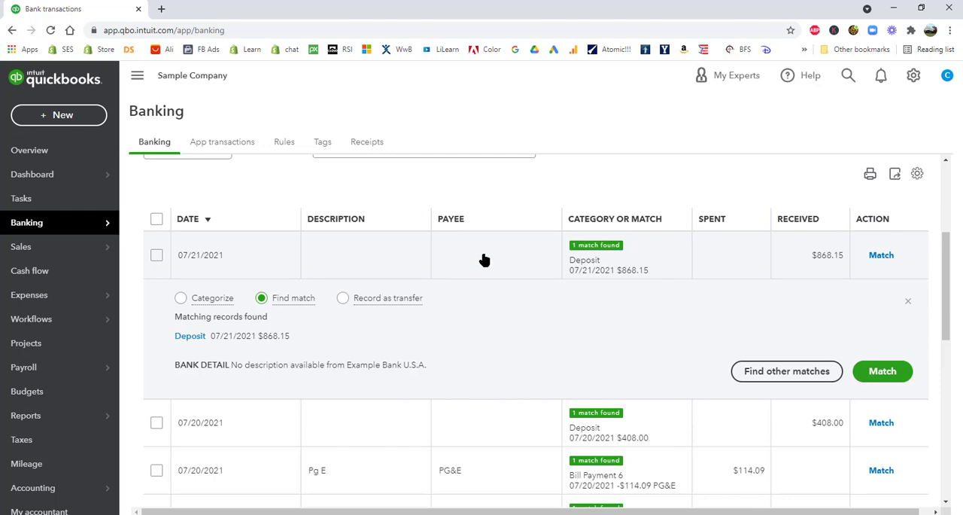
{"action": "left_click", "coordinate": [191, 341]}
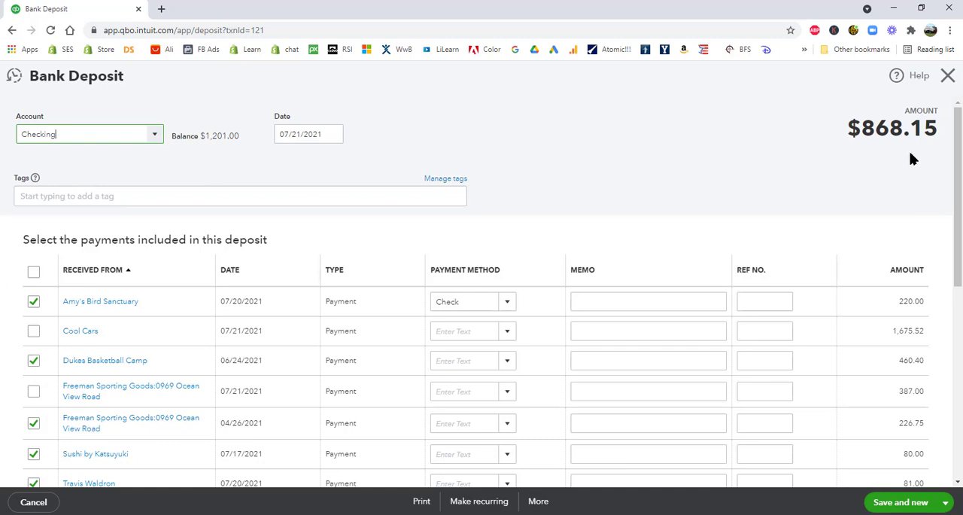
{"action": "left_click", "coordinate": [948, 75]}
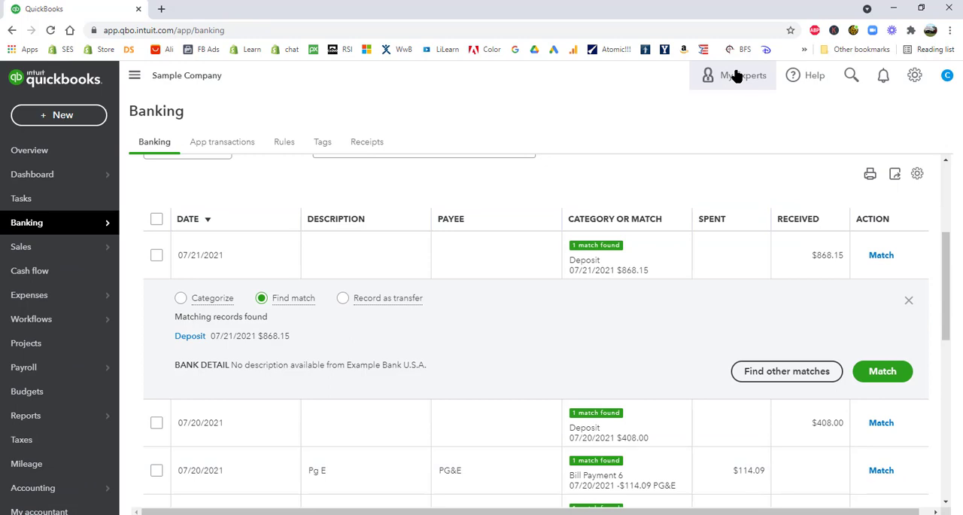
{"action": "left_click", "coordinate": [890, 366]}
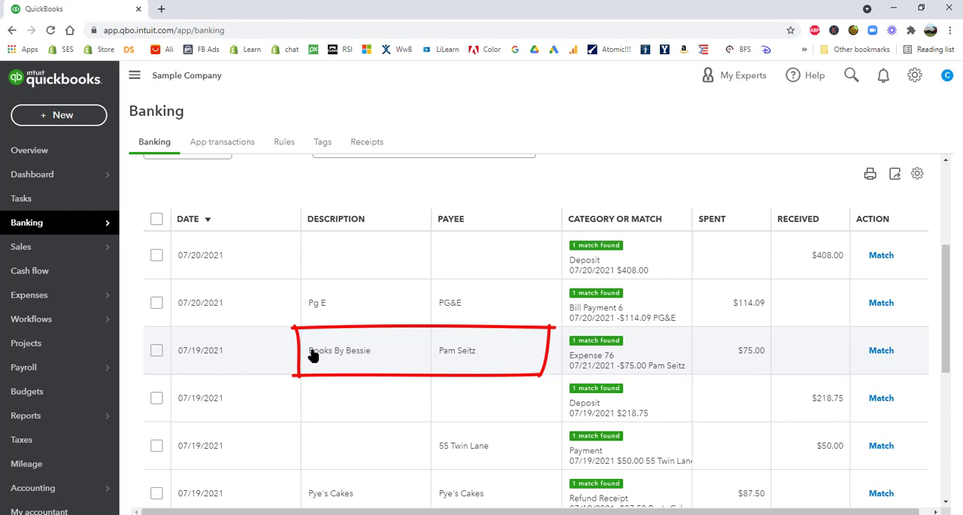
Match the 07/19/2021 Books By Bessie $75.00 transaction to the alternative bill payment, and match the 07/21/2021 $75.00 transaction to Expense 76
{"action": "left_click", "coordinate": [358, 353]}
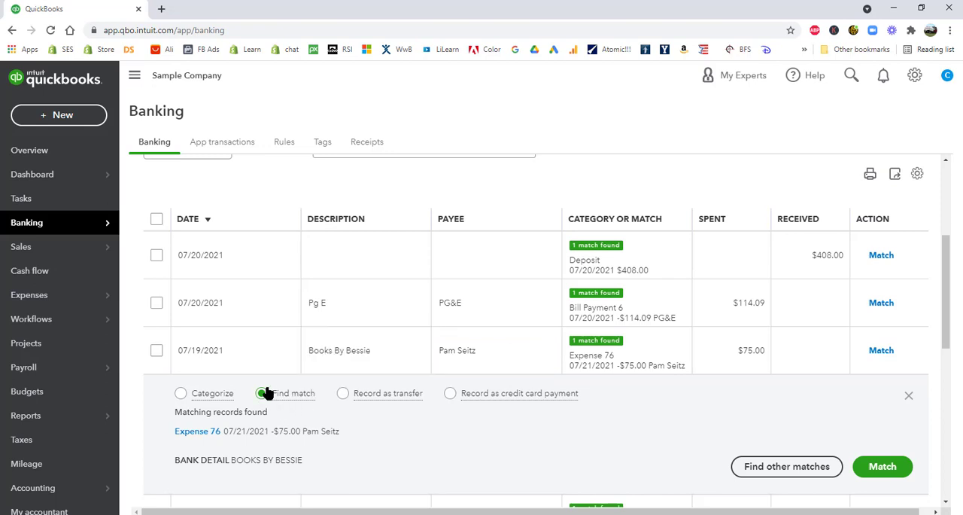
{"action": "left_click", "coordinate": [773, 468]}
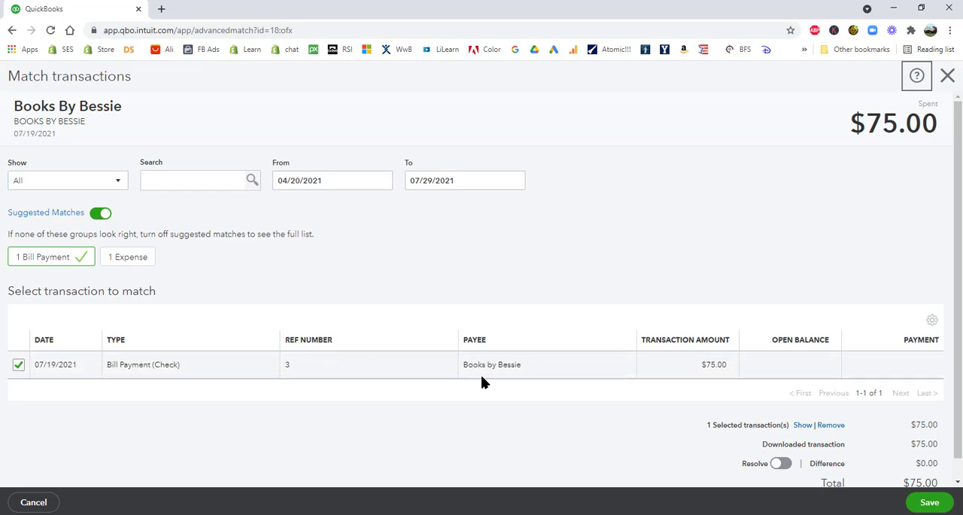
{"action": "left_click", "coordinate": [931, 503]}
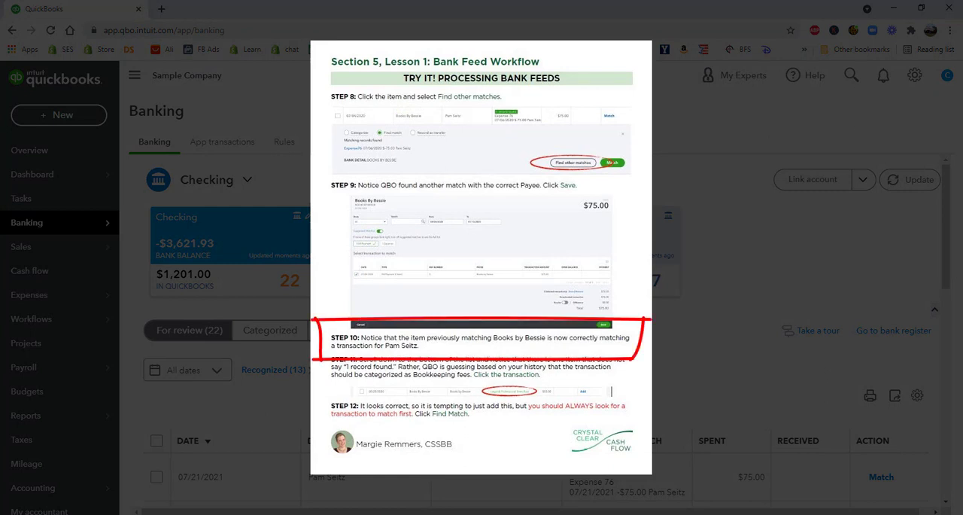
{"action": "scroll", "coordinate": [739, 337], "scroll_direction": "down", "scroll_amount": 3}
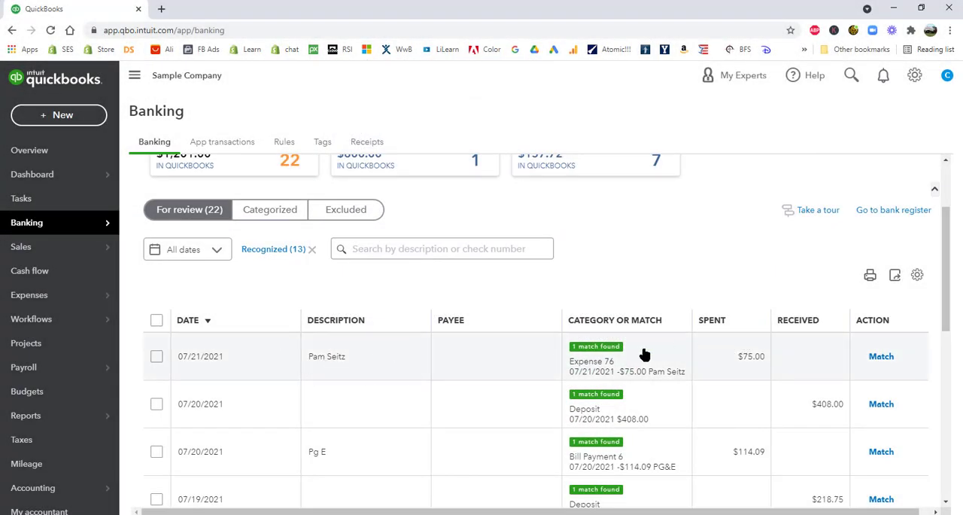
{"action": "left_click", "coordinate": [883, 356]}
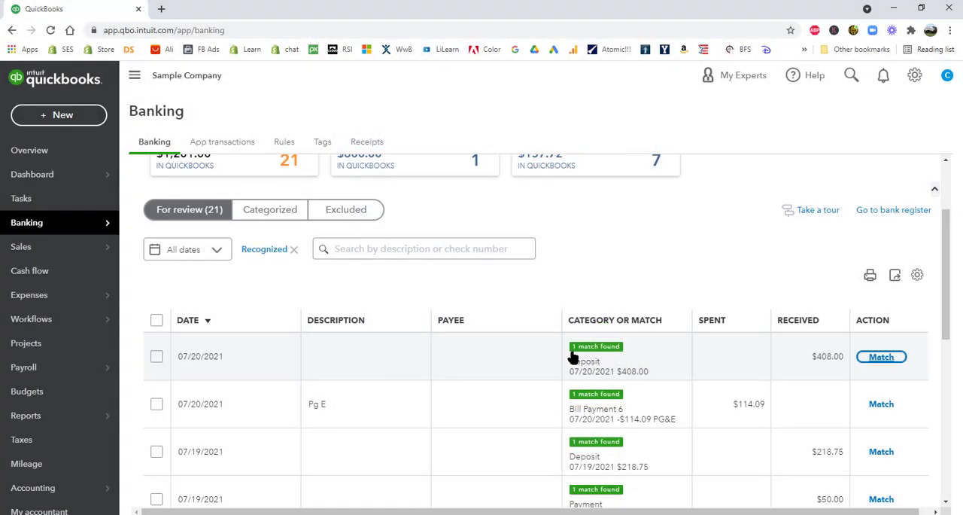
Find a match for the 06/10/2021 Books By Bessie $55.00 transaction and save it against check 12
{"action": "scroll", "coordinate": [581, 360], "scroll_direction": "down", "scroll_amount": 3}
{"action": "scroll", "coordinate": [588, 363], "scroll_direction": "down", "scroll_amount": 4}
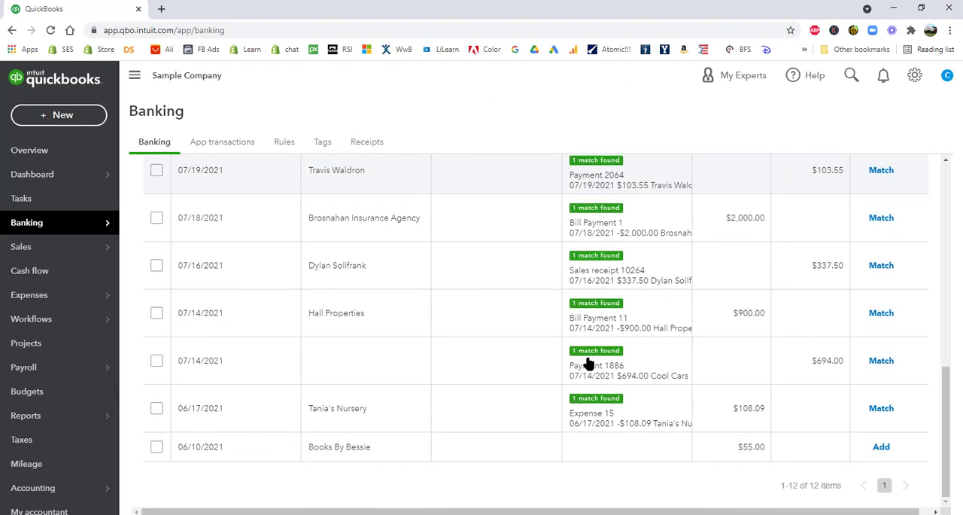
{"action": "left_click_drag", "start_coordinate": [554, 425], "coordinate": [691, 426]}
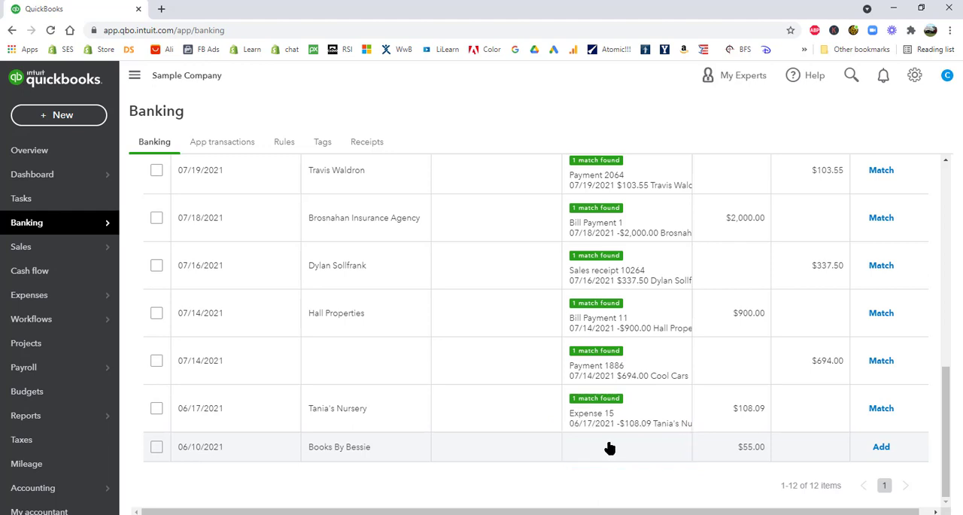
{"action": "left_click", "coordinate": [609, 448]}
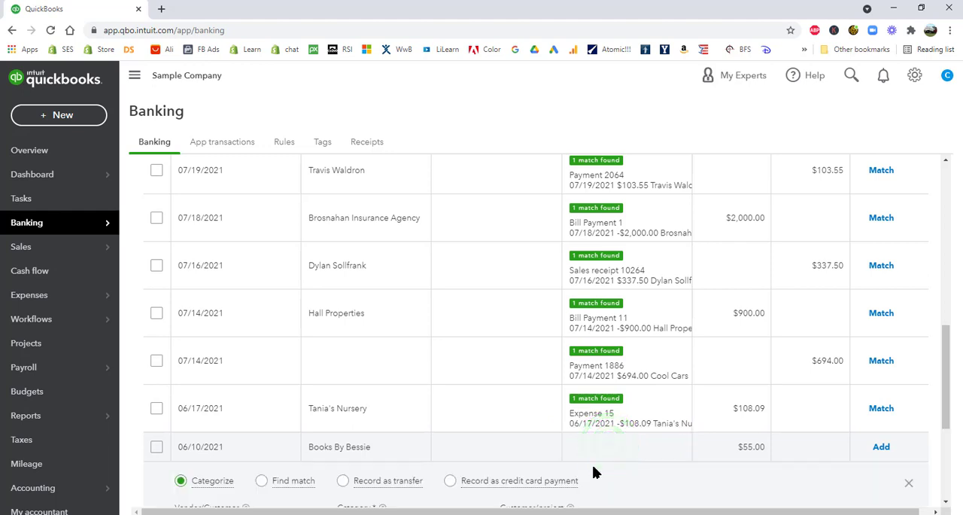
{"action": "scroll", "coordinate": [858, 363], "scroll_direction": "down", "scroll_amount": 3}
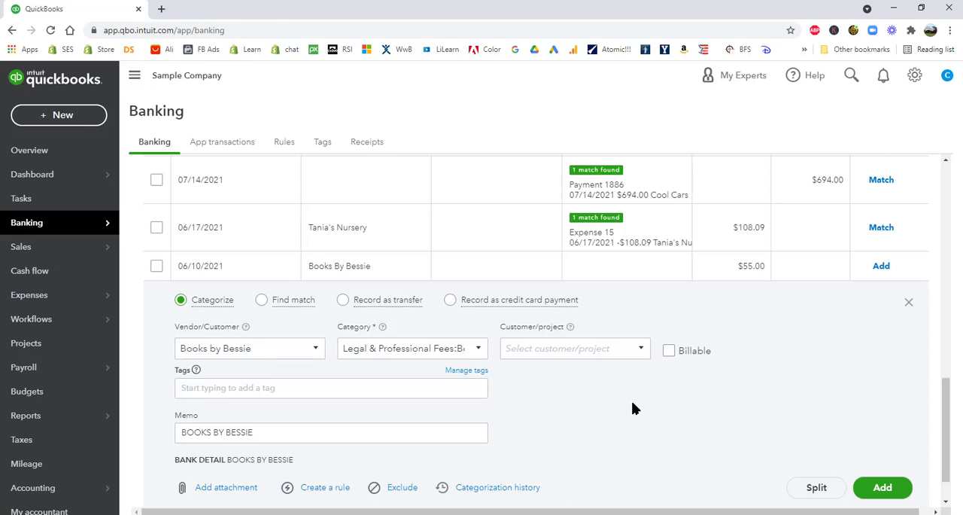
{"action": "scroll", "coordinate": [640, 410], "scroll_direction": "down", "scroll_amount": 1}
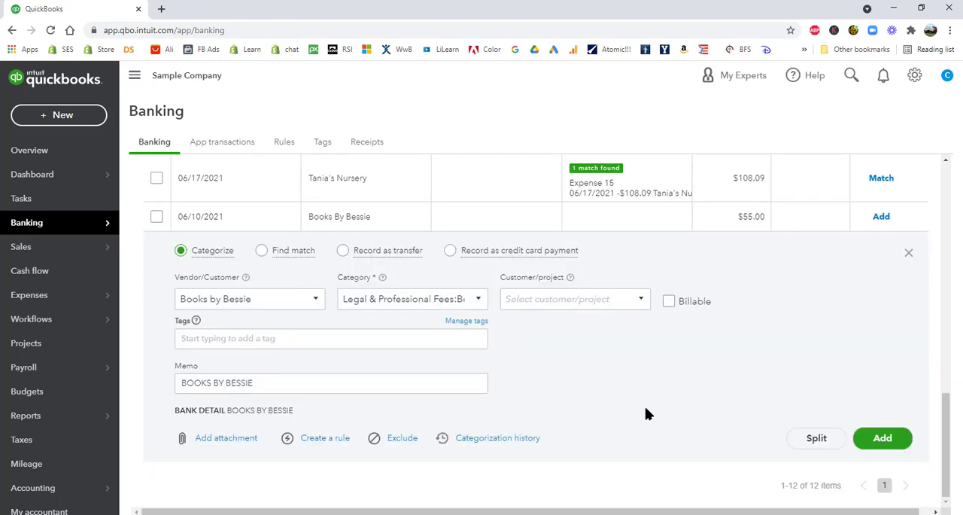
{"action": "mouse_move", "coordinate": [875, 409]}
{"action": "left_mouse_down"}
{"action": "mouse_move", "coordinate": [841, 436]}
{"action": "mouse_move", "coordinate": [914, 430]}
{"action": "mouse_move", "coordinate": [884, 407]}
{"action": "left_mouse_up"}
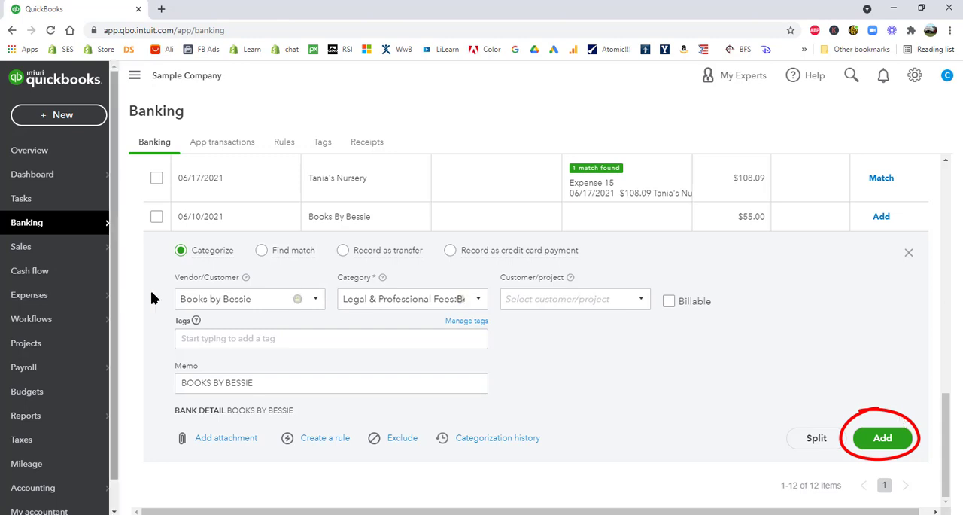
{"action": "left_click", "coordinate": [261, 251]}
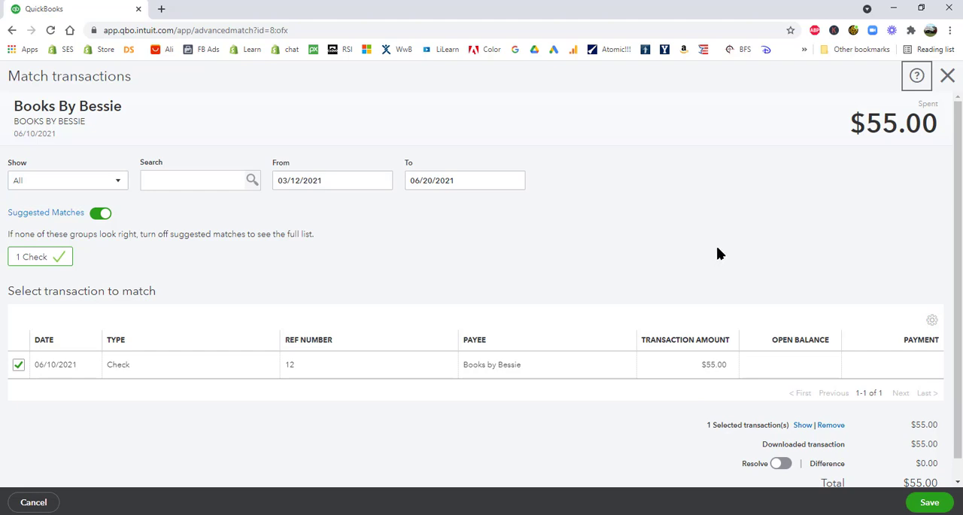
{"action": "left_click", "coordinate": [930, 503]}
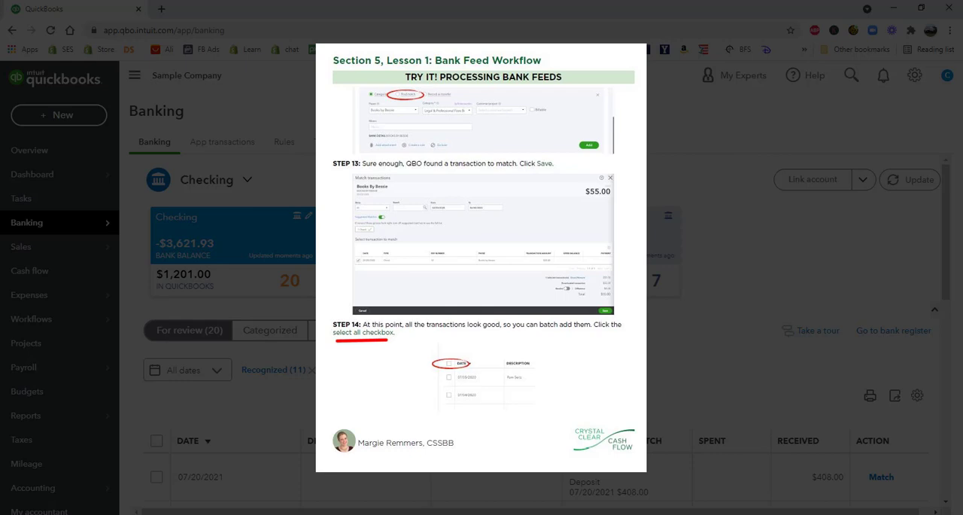
Select all remaining recognized transactions and accept them as a batch
{"action": "scroll", "coordinate": [700, 280], "scroll_direction": "down", "scroll_amount": 3}
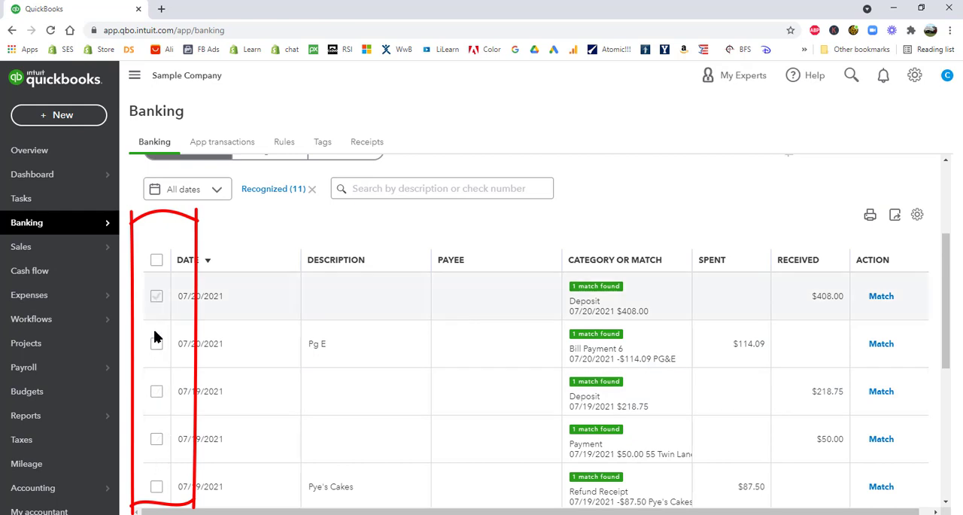
{"action": "left_click", "coordinate": [157, 261]}
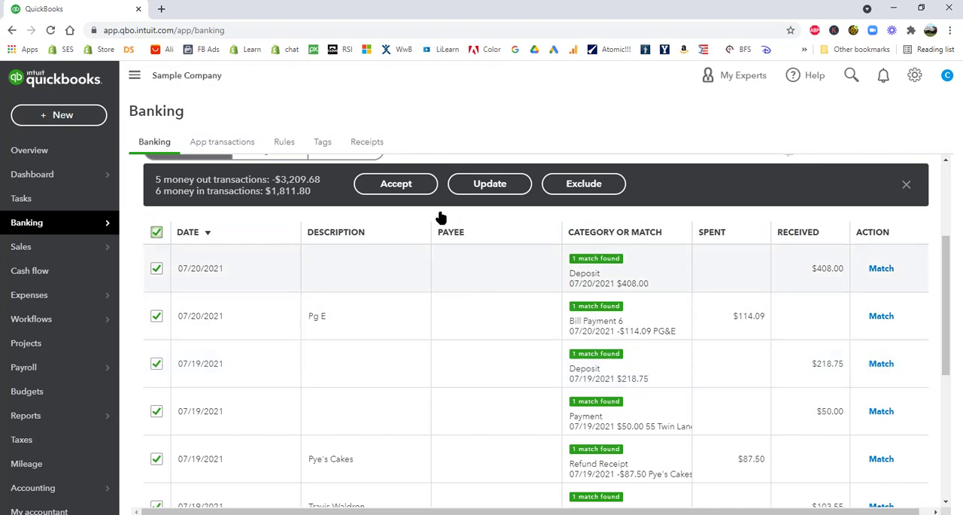
{"action": "left_click", "coordinate": [399, 184]}
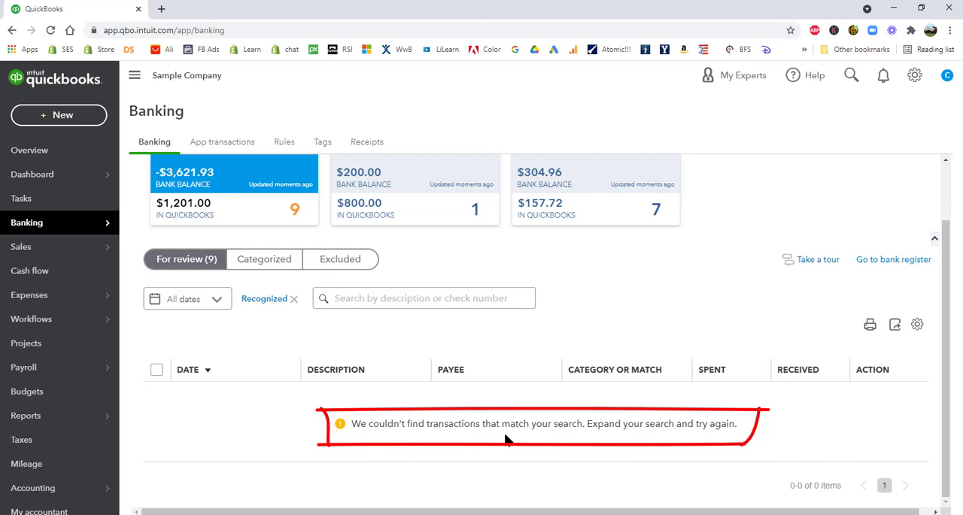
Clear the Recognized filter and match the 07/19/2021 Squeaky Kleen Car transaction to the Check Debit record of the same date
{"action": "left_click", "coordinate": [294, 301]}
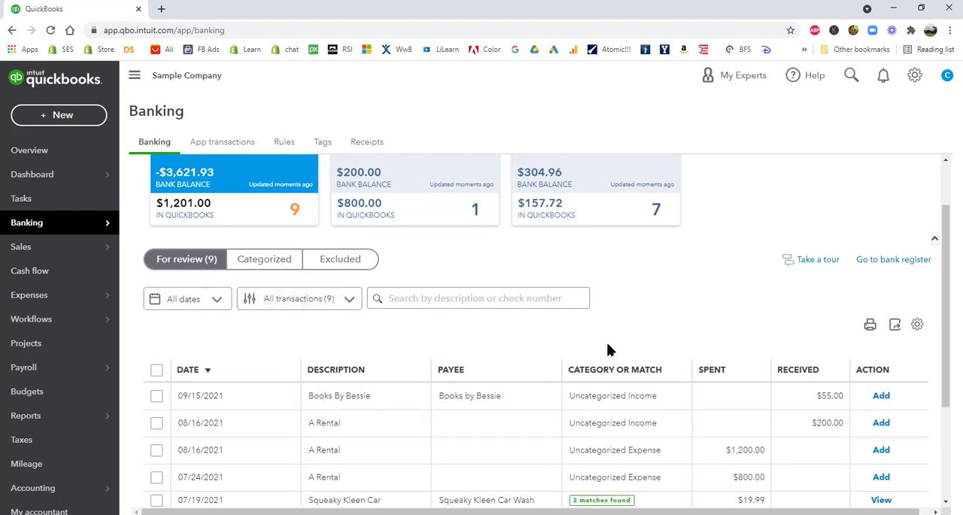
{"action": "scroll", "coordinate": [688, 375], "scroll_direction": "down", "scroll_amount": 2}
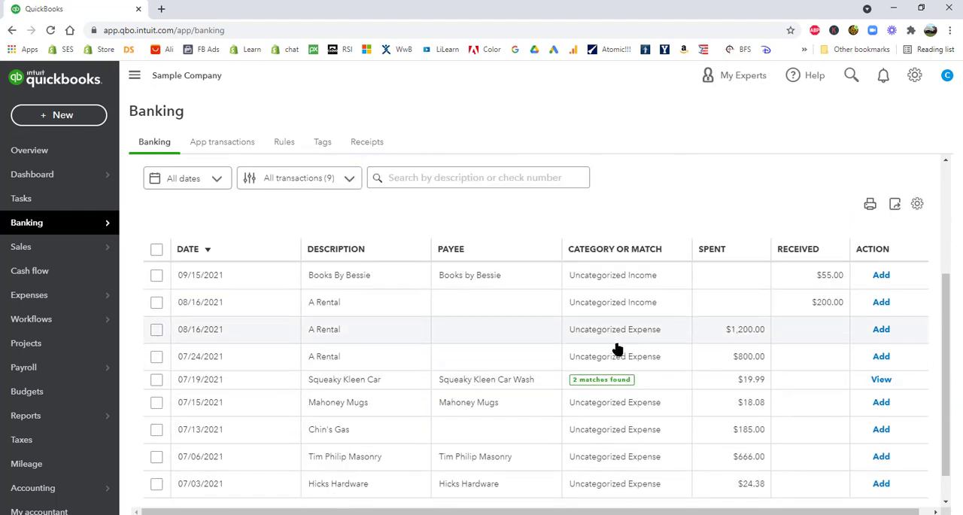
{"action": "scroll", "coordinate": [617, 348], "scroll_direction": "down", "scroll_amount": 1}
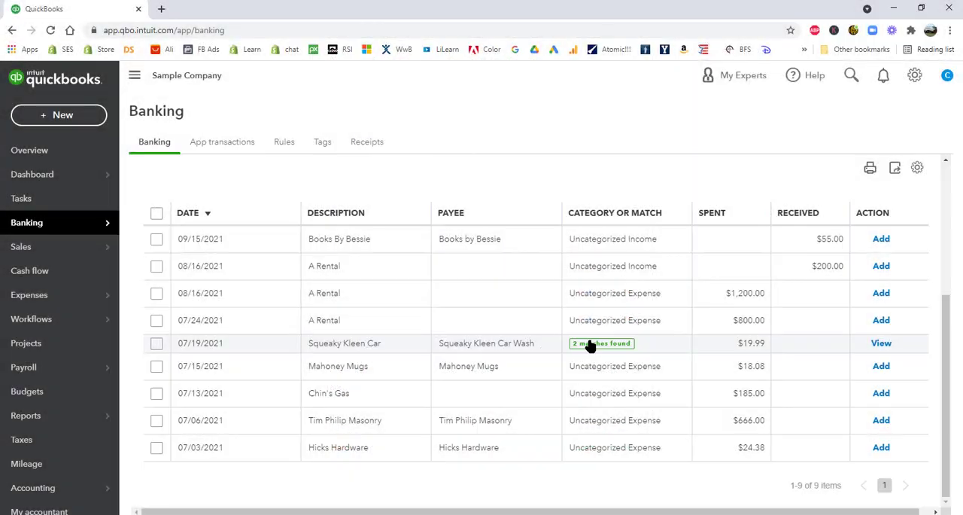
{"action": "left_click", "coordinate": [473, 344]}
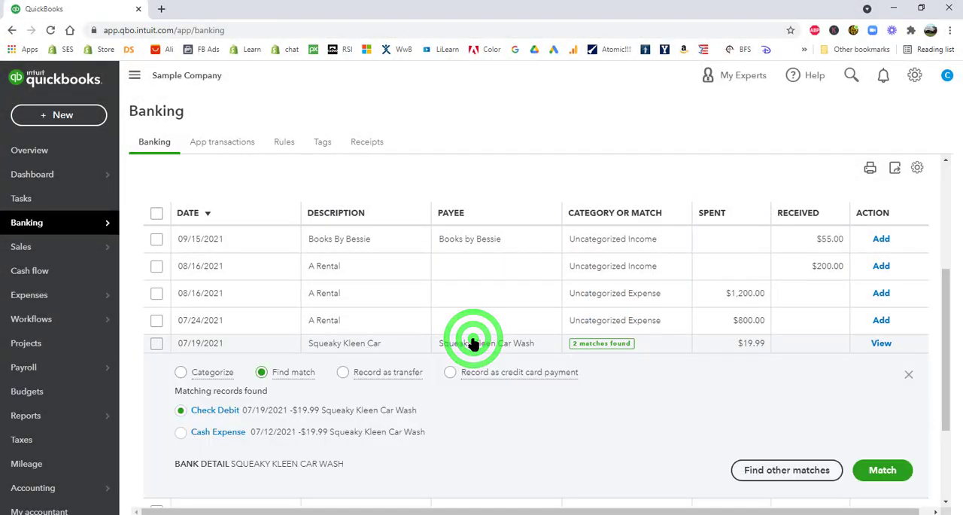
{"action": "scroll", "coordinate": [734, 416], "scroll_direction": "down", "scroll_amount": 3}
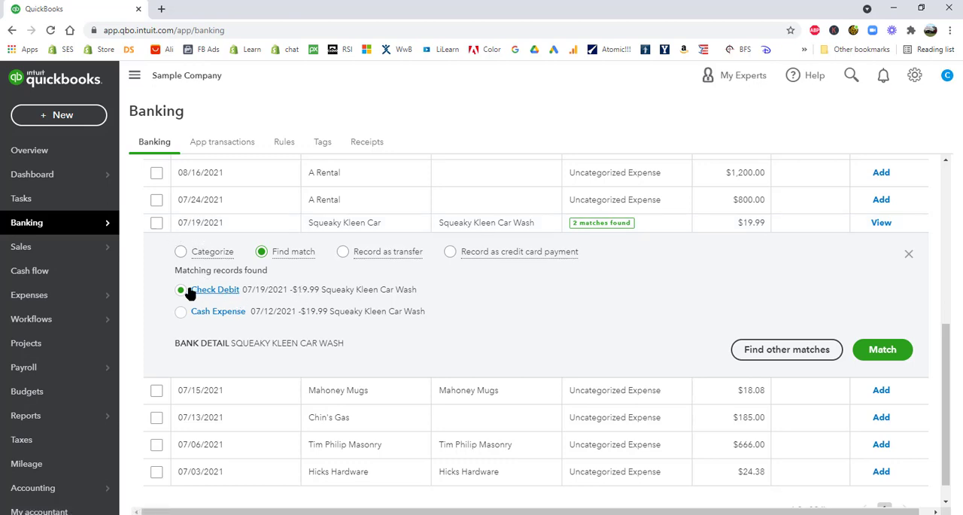
{"action": "left_click", "coordinate": [891, 350]}
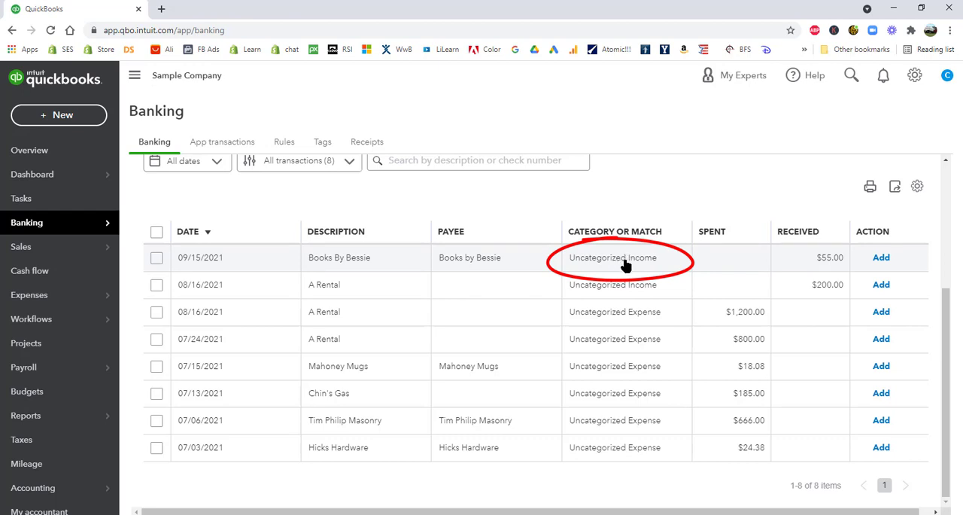
Categorize the 09/15/2021 Books By Bessie $55.00 transaction as Legal & Professional Fees:Bookkeeper and add it
{"action": "left_click", "coordinate": [587, 257]}
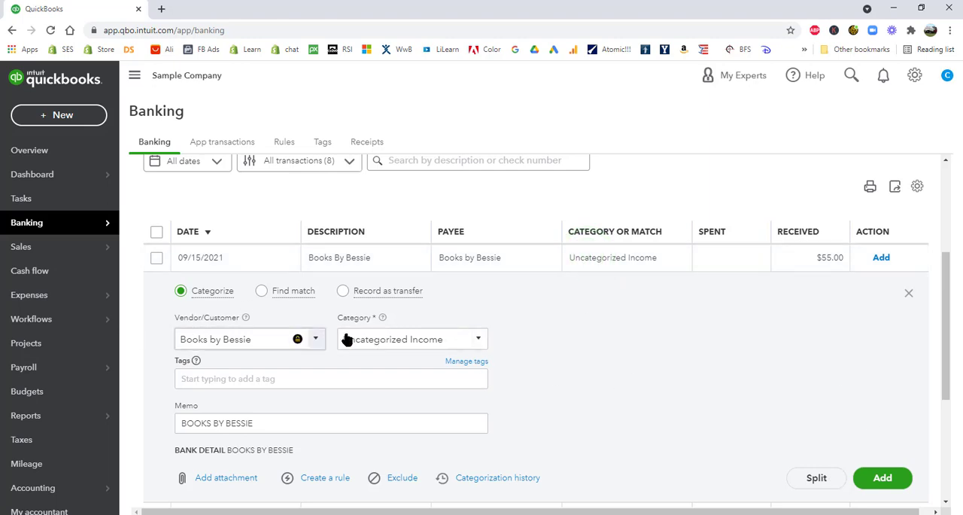
{"action": "left_click", "coordinate": [478, 339]}
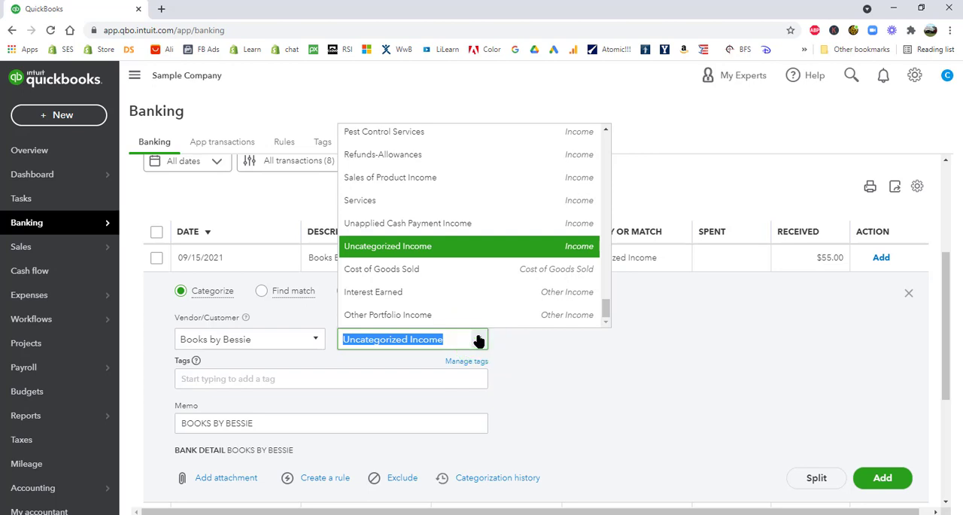
{"action": "type", "text": "Legal & Professional Fees:Bookkeeperkk"}
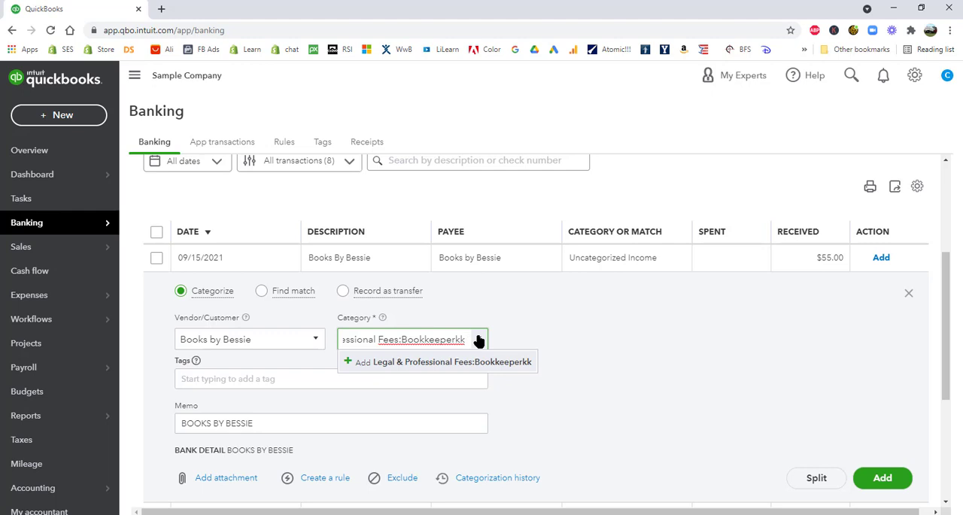
{"action": "key", "text": "BackSpace"}
{"action": "key", "text": "BackSpace"}
{"action": "key", "text": "BackSpace"}
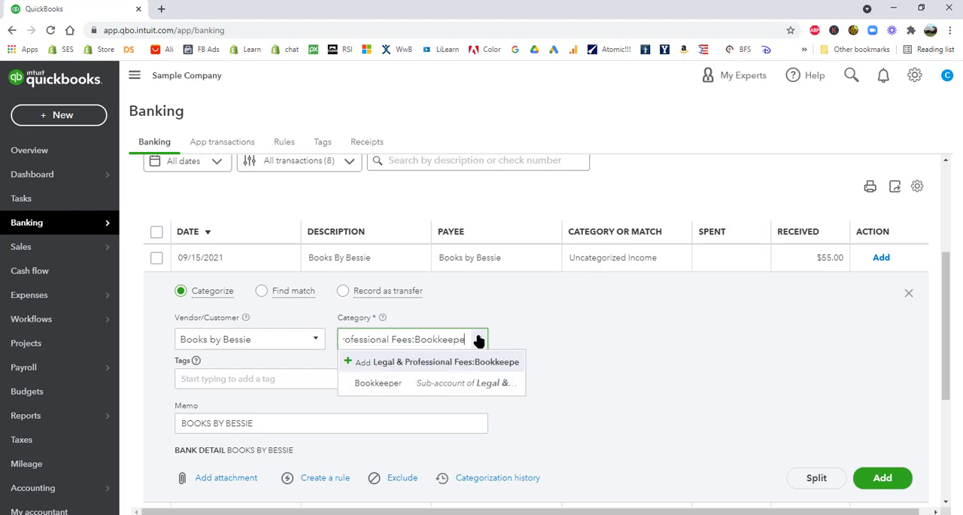
{"action": "left_click", "coordinate": [484, 383]}
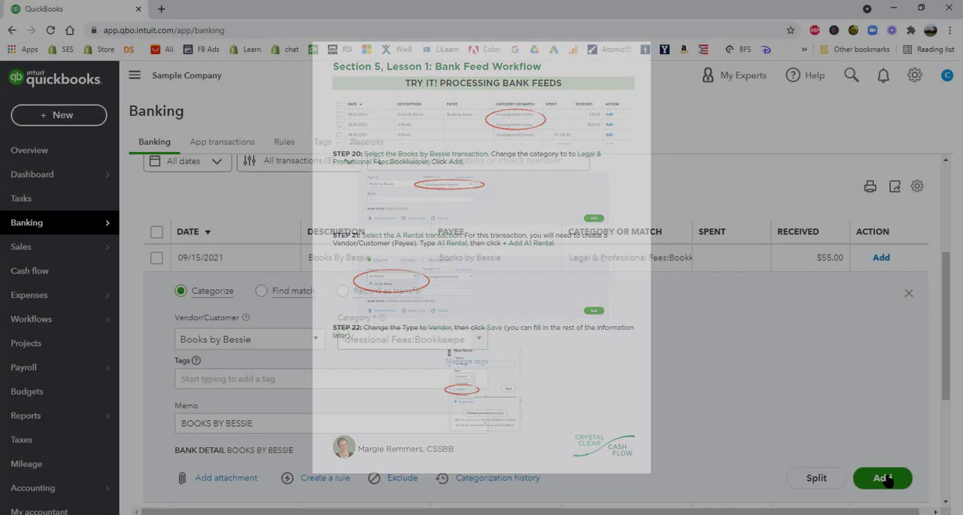
{"action": "left_click", "coordinate": [883, 477]}
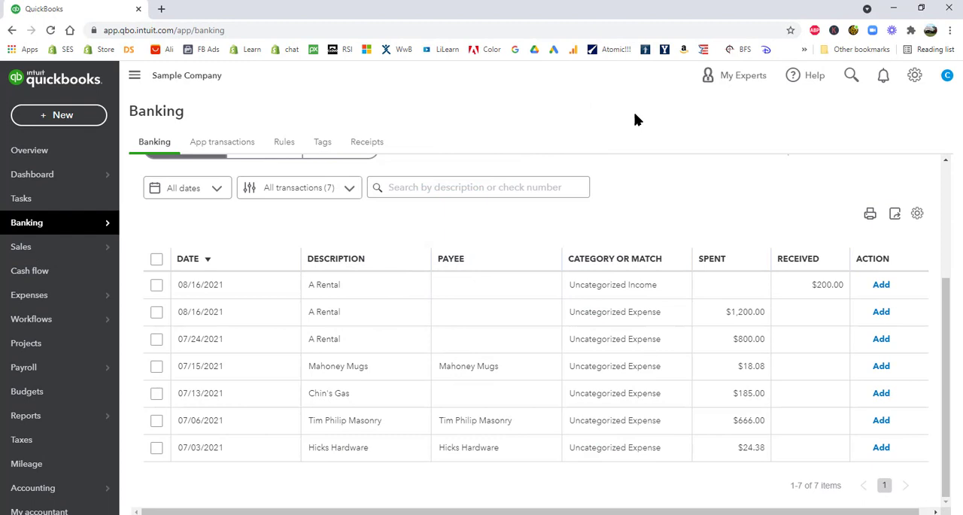
Create A1 Rental as a new vendor and assign it as payee of the 08/16/2021 A Rental $200.00 refund
{"action": "left_click", "coordinate": [597, 285]}
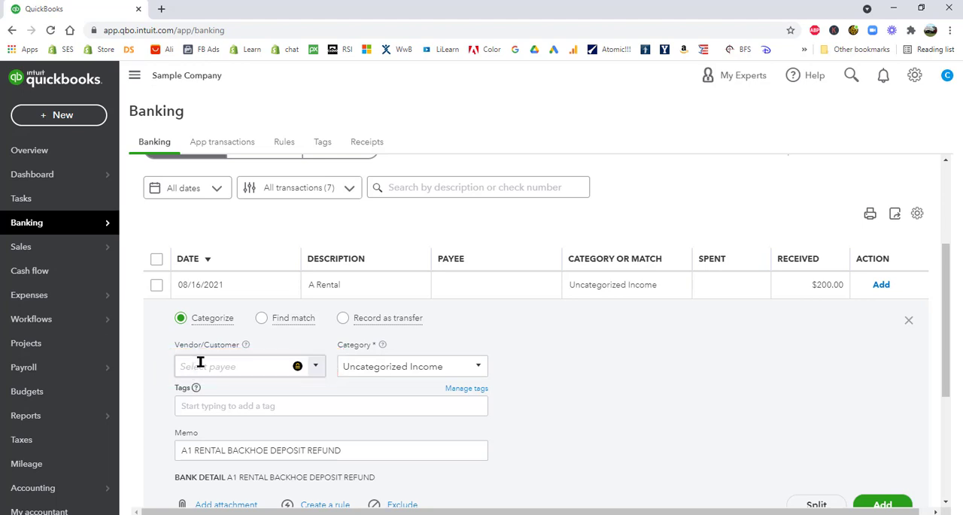
{"action": "left_click", "coordinate": [199, 365]}
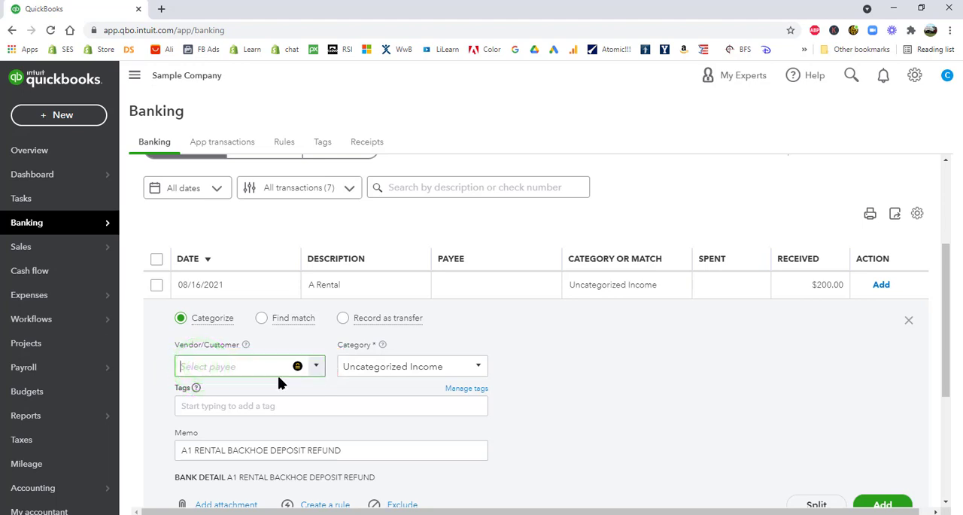
{"action": "type", "text": "A1"}
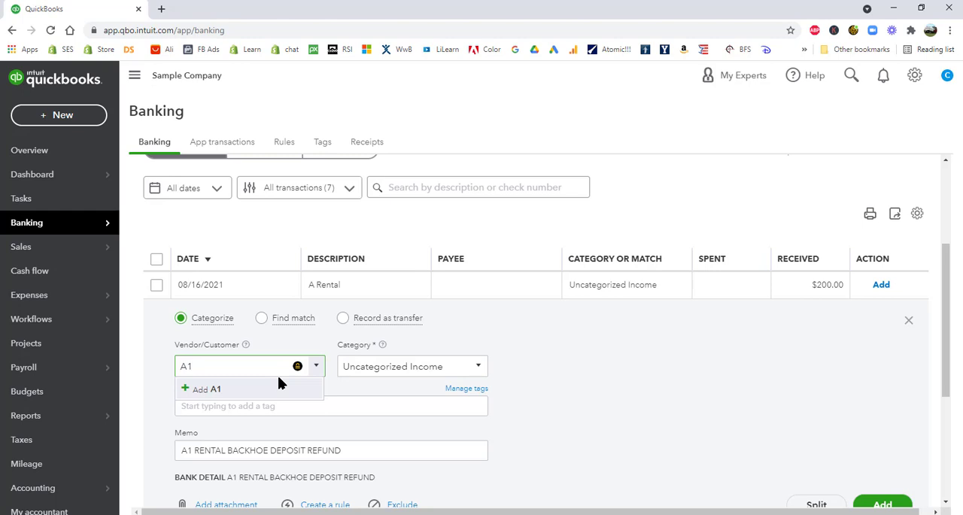
{"action": "type", "text": " Rental"}
{"action": "left_click", "coordinate": [230, 392]}
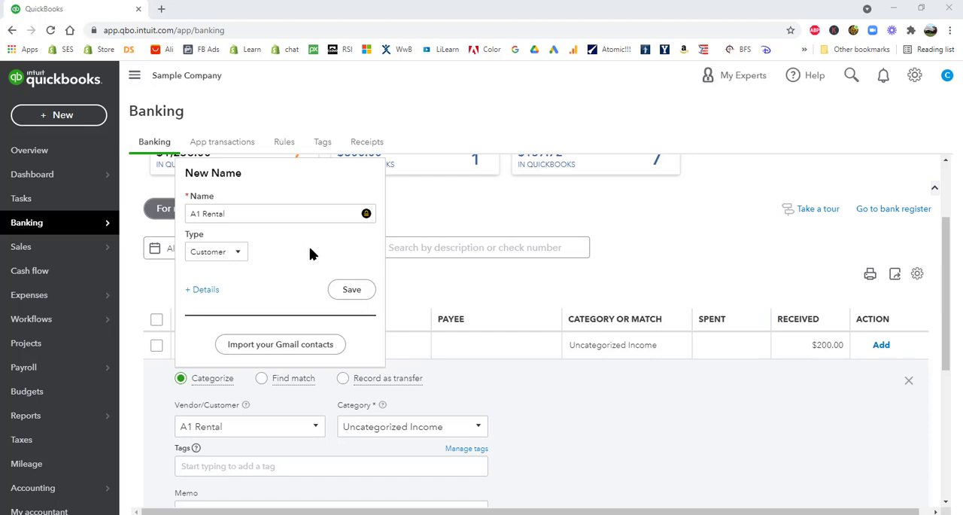
{"action": "left_click", "coordinate": [234, 253]}
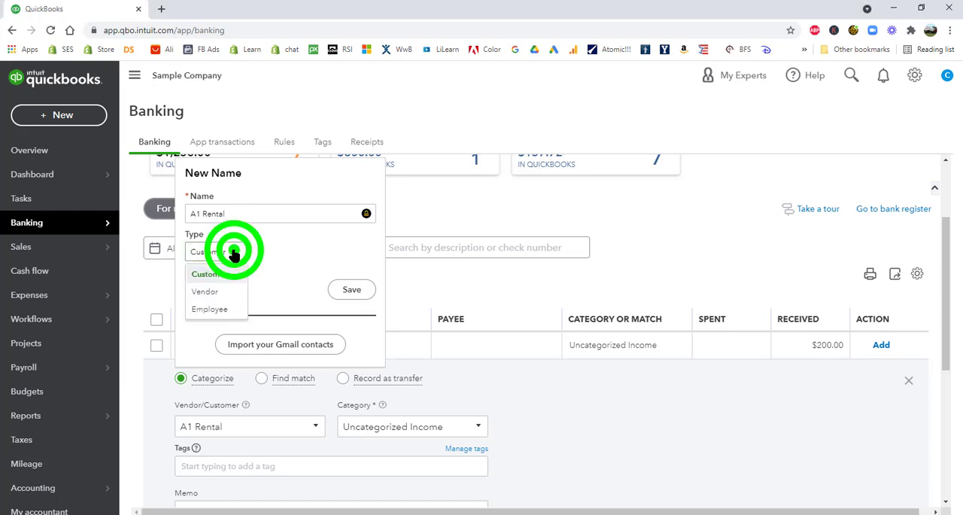
{"action": "left_click", "coordinate": [219, 292]}
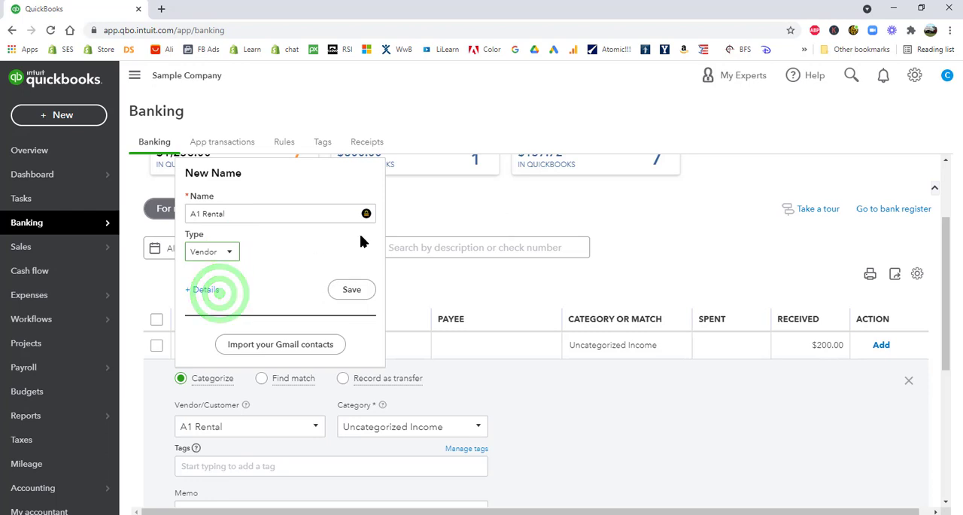
{"action": "left_click", "coordinate": [352, 289]}
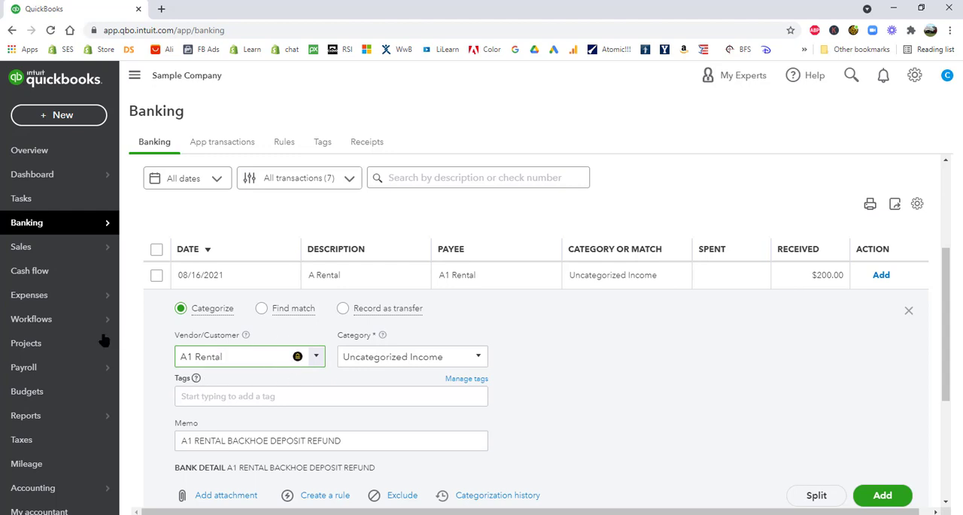
Categorize the A1 Rental $200.00 refund as the Equipment Rental sub-account of Job Expenses and add it
{"action": "left_click", "coordinate": [403, 355]}
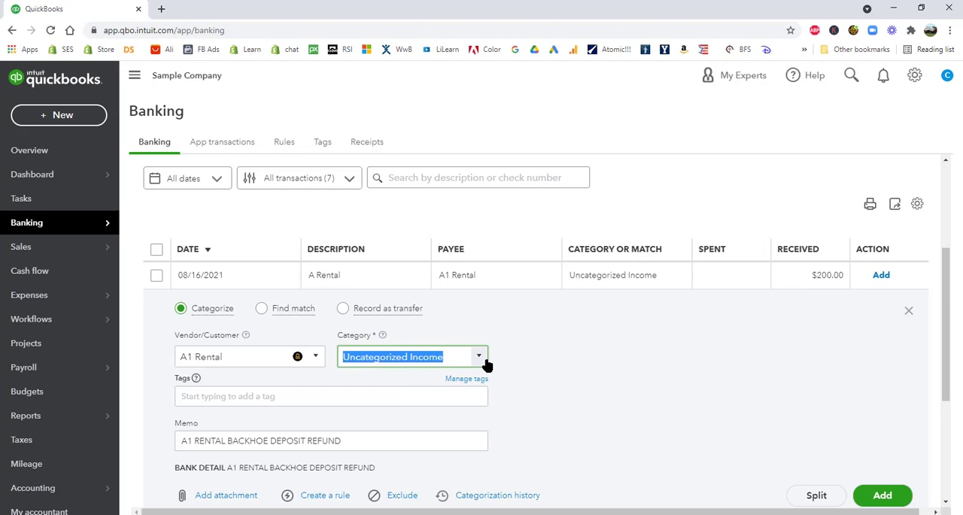
{"action": "type", "text": "eq"}
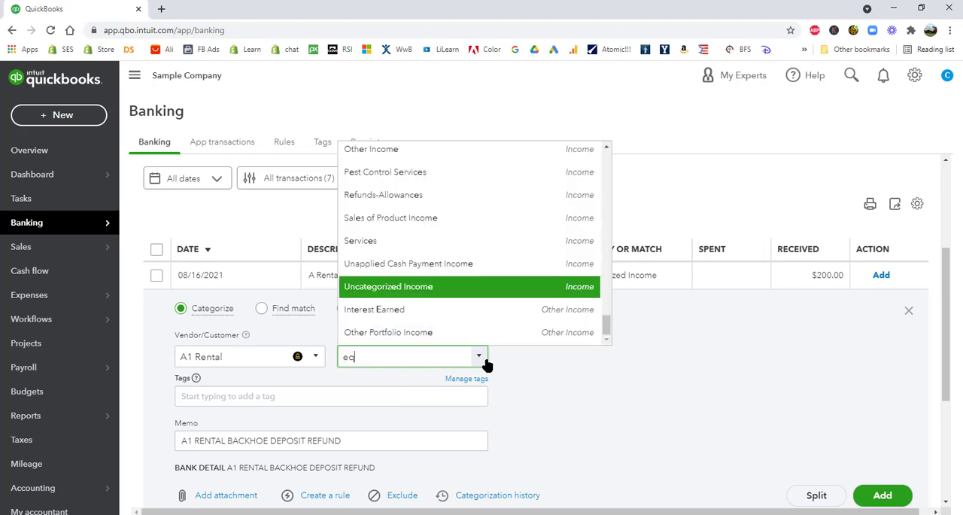
{"action": "type", "text": "uipment Rental"}
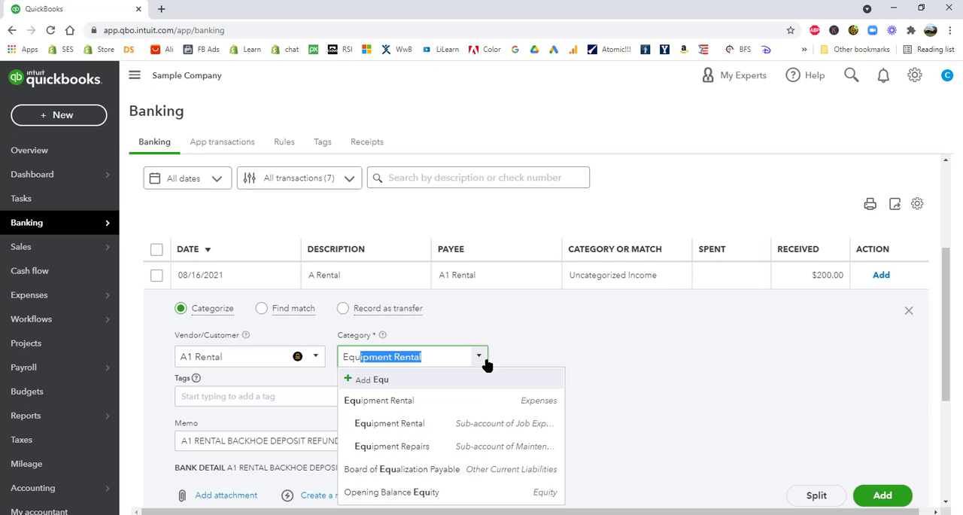
{"action": "left_click", "coordinate": [510, 423]}
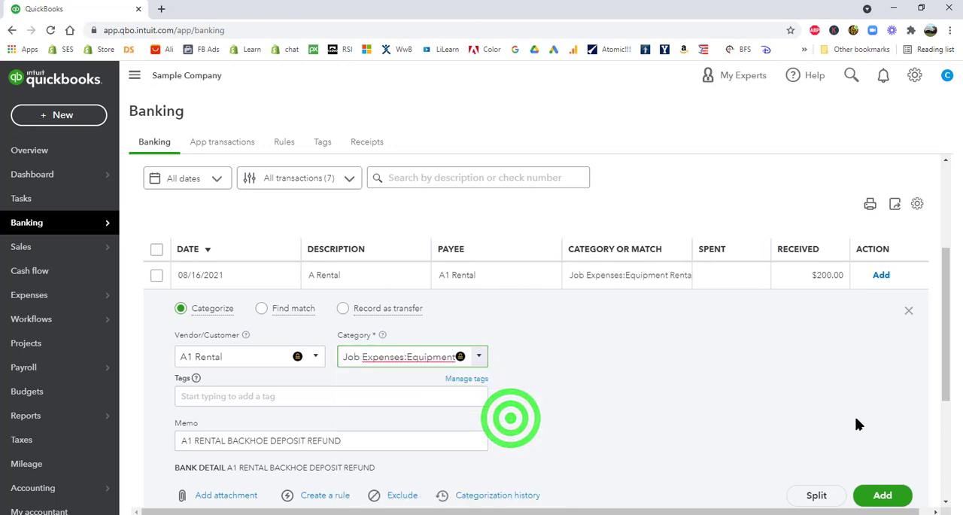
{"action": "scroll", "coordinate": [636, 380], "scroll_direction": "down", "scroll_amount": 1}
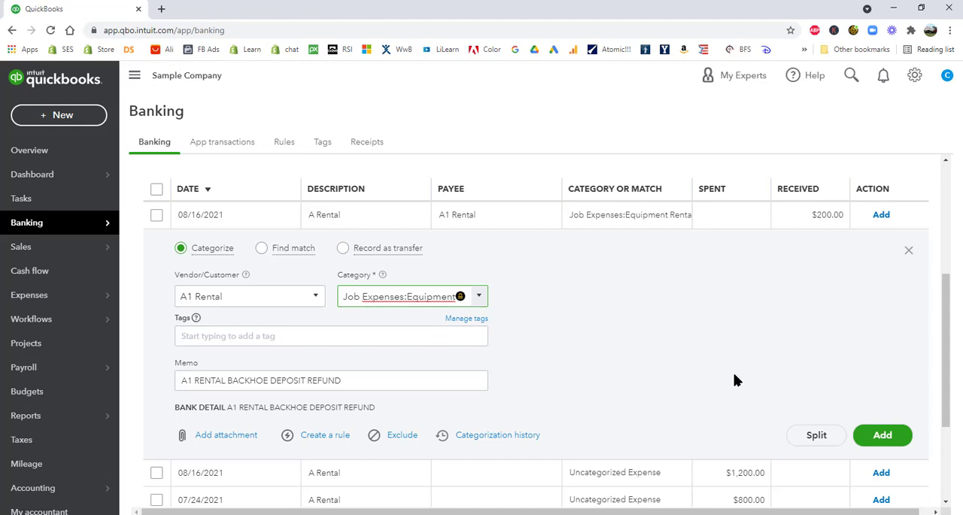
{"action": "left_click", "coordinate": [883, 434]}
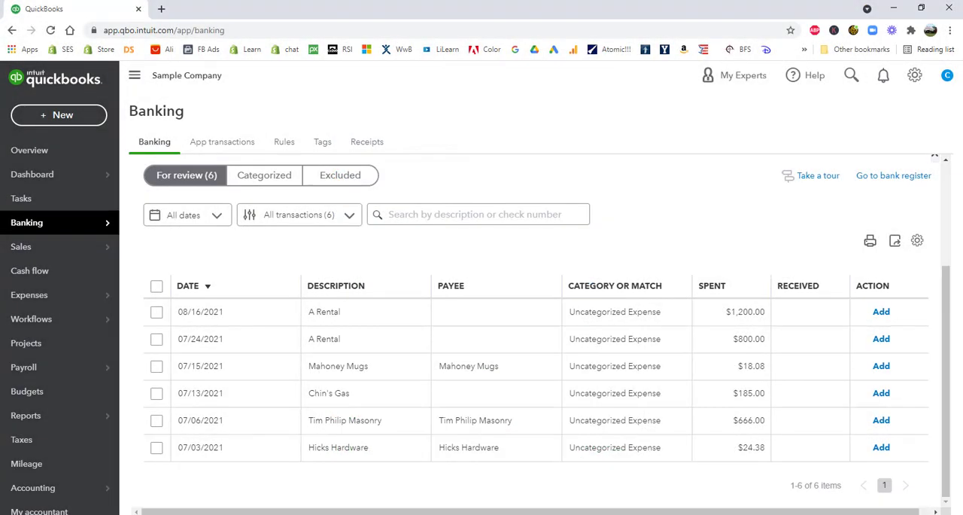
Start a batch update of the $1,200.00 and $800.00 A Rental transactions with transaction type Expense and payee A1 Rental
{"action": "left_click", "coordinate": [156, 311]}
{"action": "left_click", "coordinate": [156, 339]}
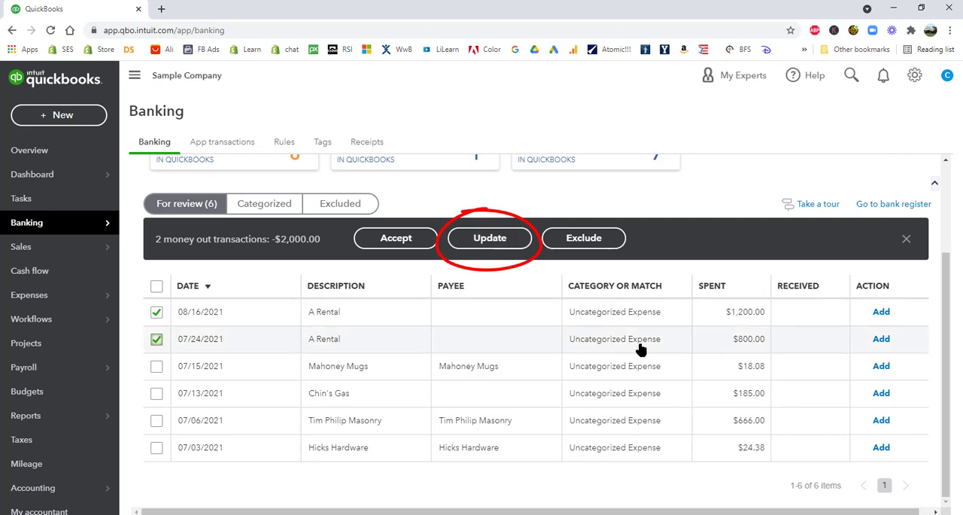
{"action": "left_click", "coordinate": [492, 240]}
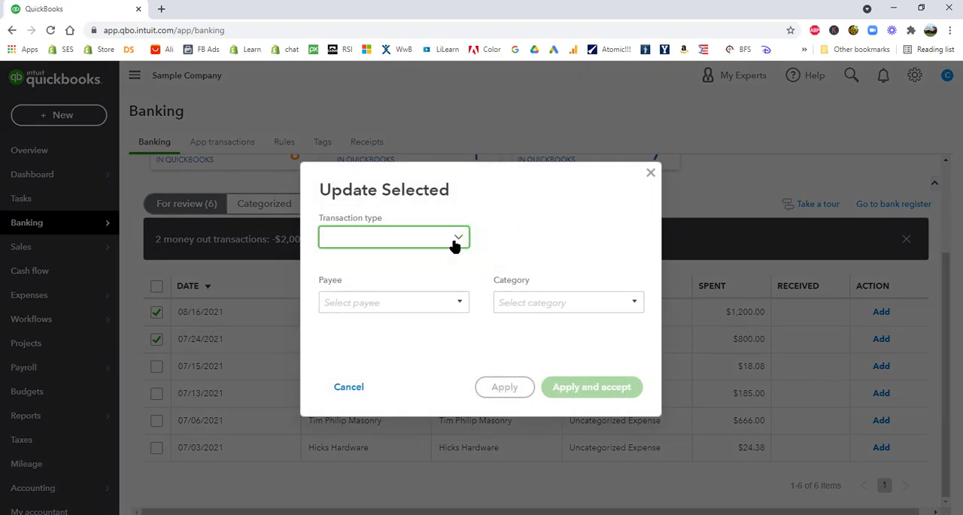
{"action": "left_click", "coordinate": [454, 239]}
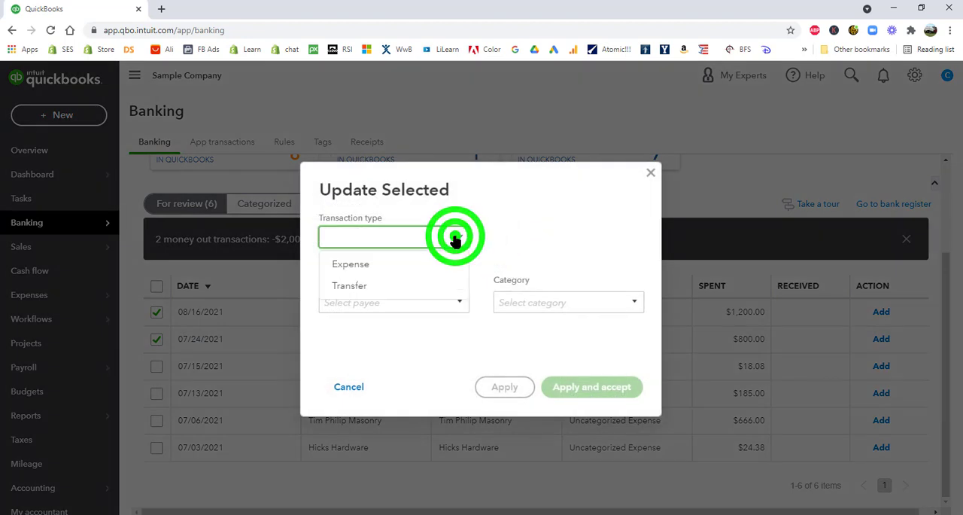
{"action": "left_click", "coordinate": [340, 269]}
{"action": "left_click", "coordinate": [457, 303]}
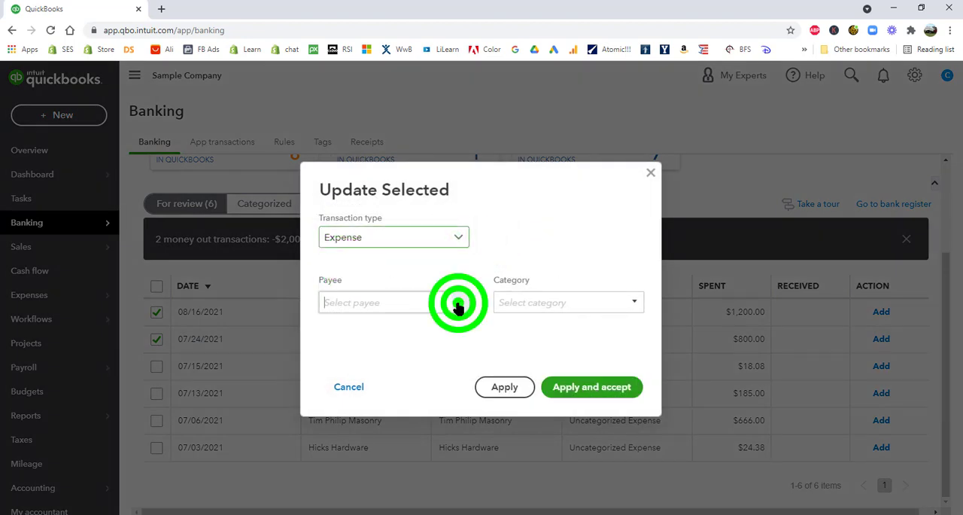
{"action": "left_click", "coordinate": [389, 298]}
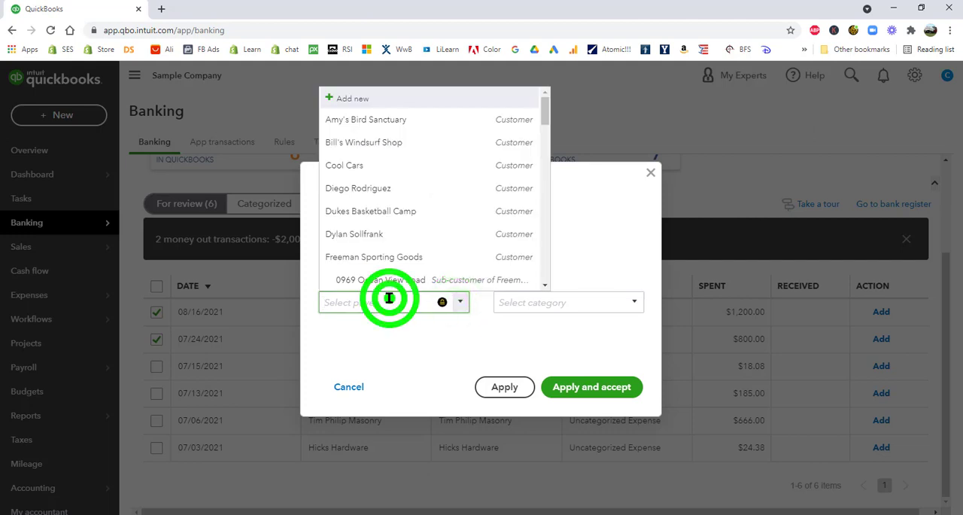
{"action": "type", "text": "A1 Rental"}
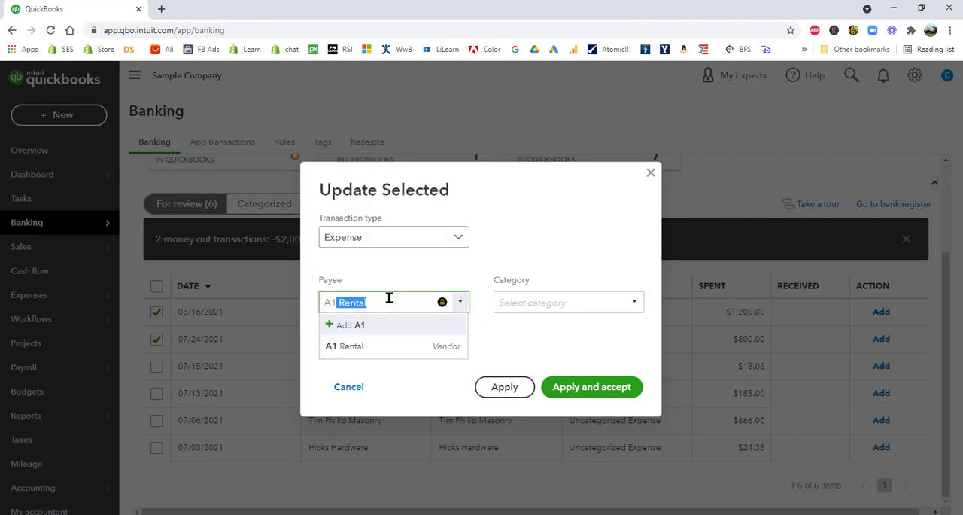
{"action": "left_click", "coordinate": [361, 345]}
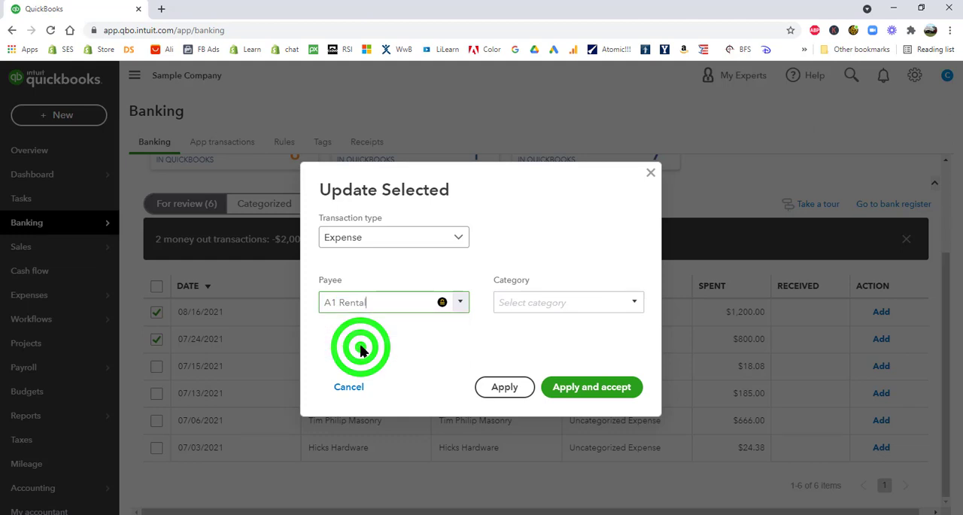
Set the batch category to the Equipment Rental sub-account of Job Expenses, then apply and accept the update
{"action": "left_click", "coordinate": [555, 300]}
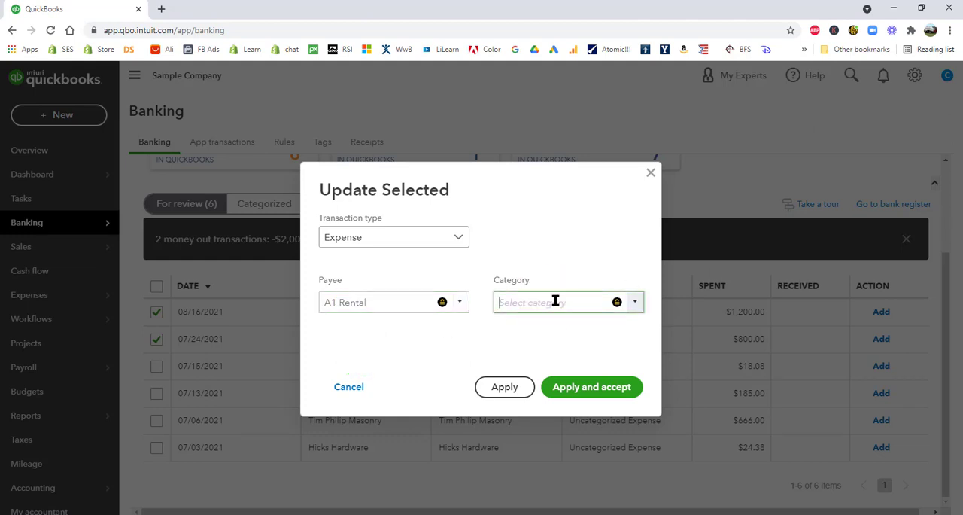
{"action": "type", "text": "ent Rental"}
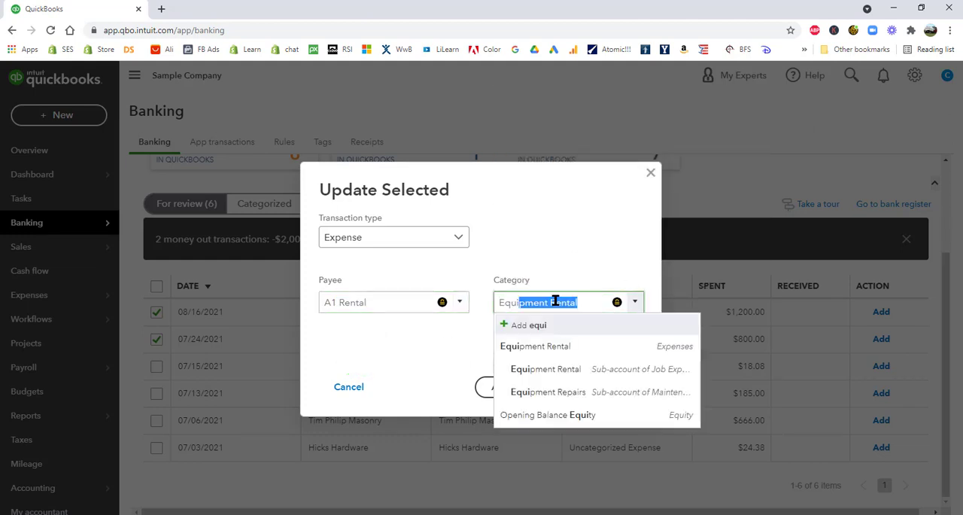
{"action": "left_click", "coordinate": [655, 368]}
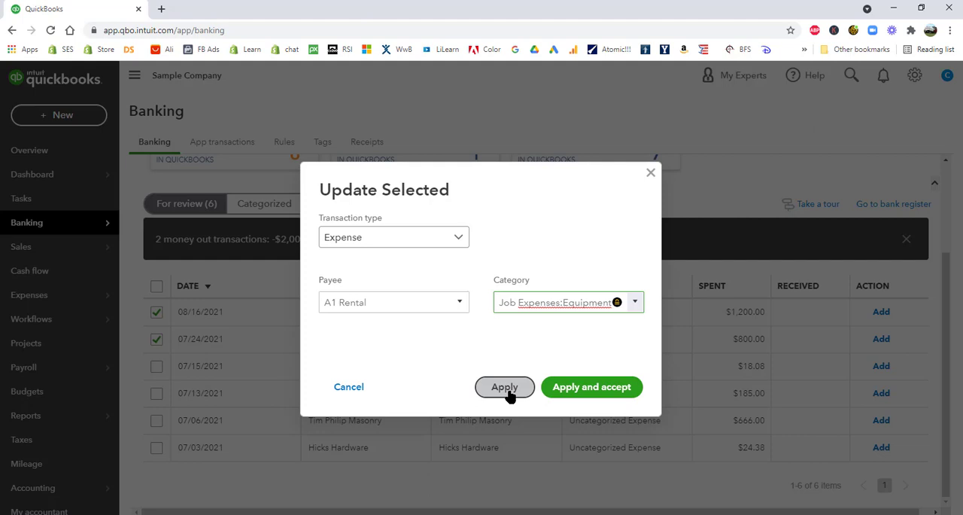
{"action": "left_click", "coordinate": [591, 388]}
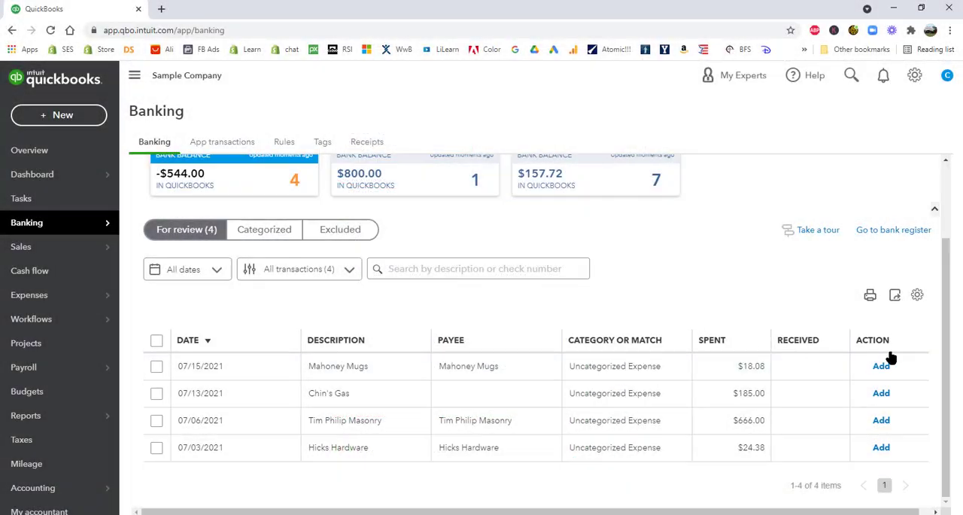
Find a match for the 07/15/2021 Mahoney Mugs $18.08 transaction and save it against check 2
{"action": "left_click", "coordinate": [491, 368]}
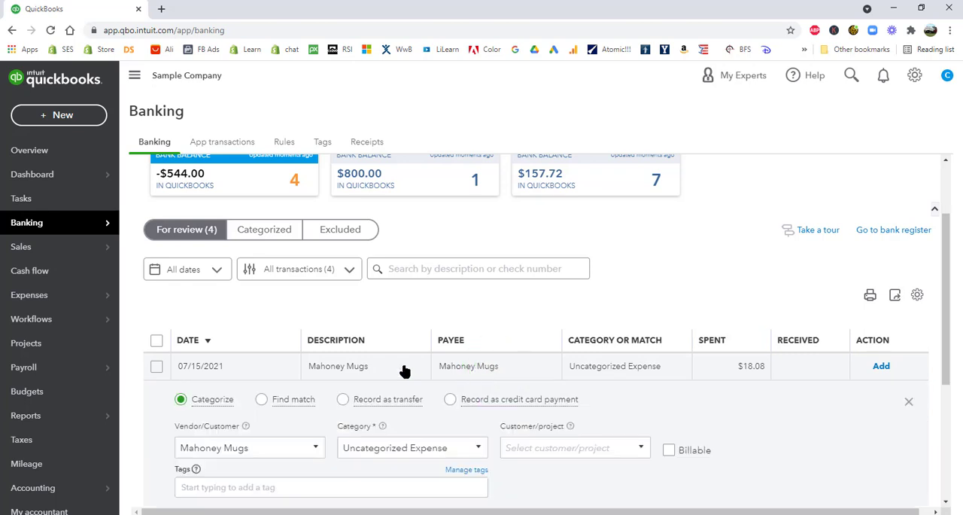
{"action": "left_click", "coordinate": [261, 398]}
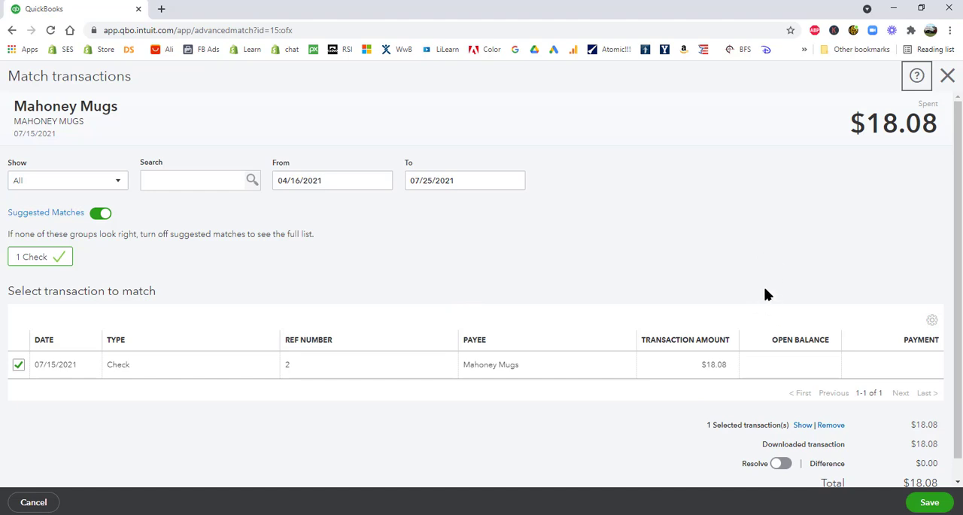
{"action": "left_click", "coordinate": [929, 502]}
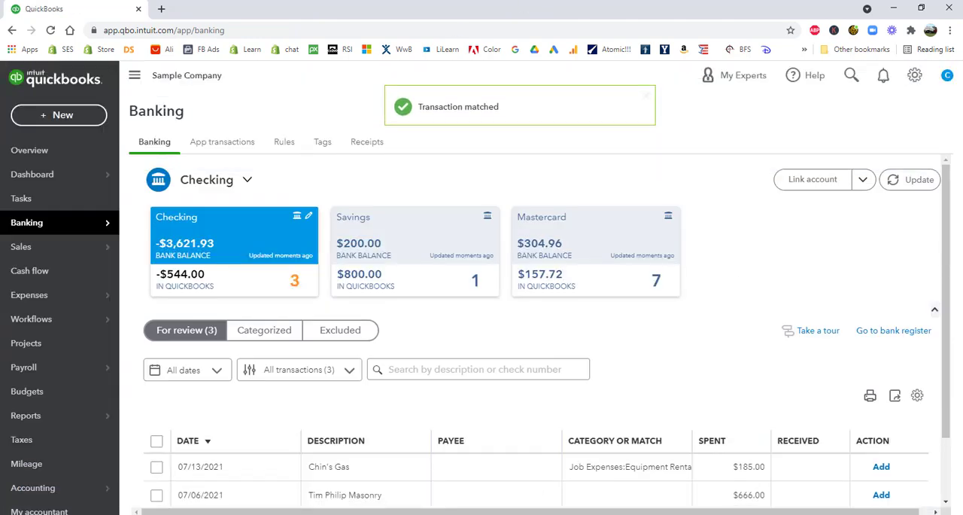
Find a match for the 07/13/2021 Chin's Gas $185.00 transaction and save it against check 70
{"action": "left_click", "coordinate": [485, 468]}
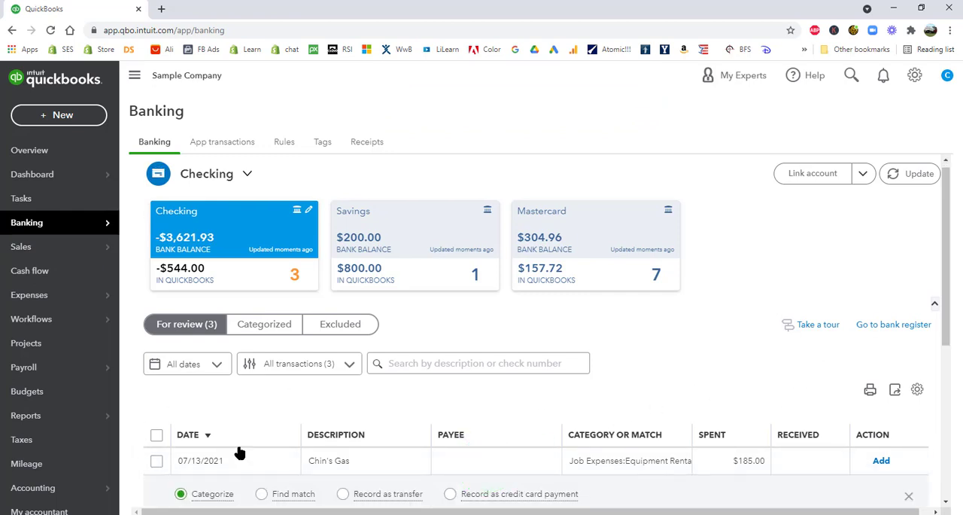
{"action": "left_click", "coordinate": [262, 494]}
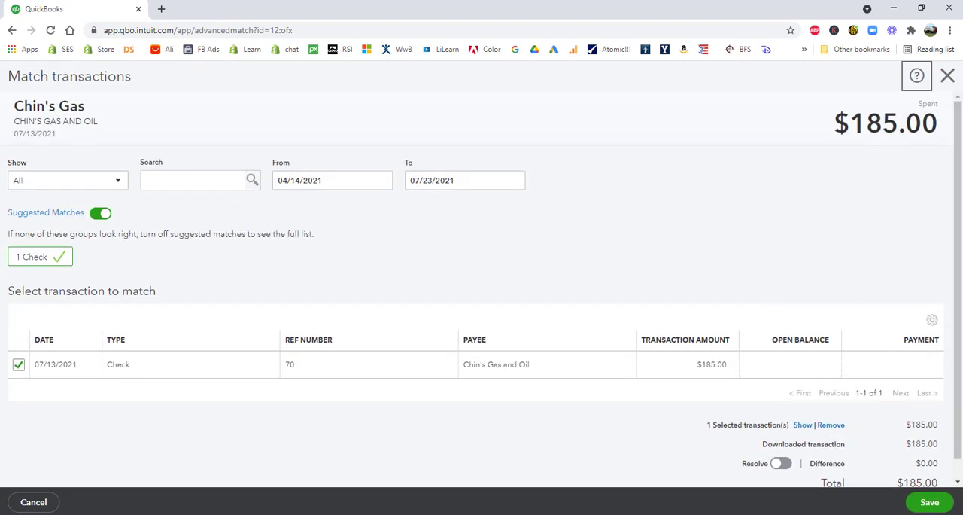
{"action": "left_click", "coordinate": [927, 500]}
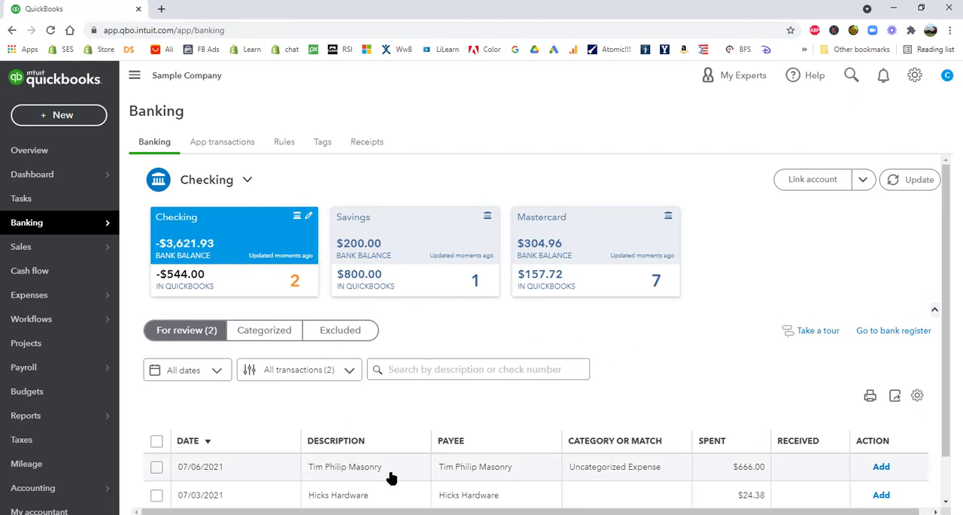
Find a match for the 07/06/2021 Tim Philip Masonry $666.00 transaction and save it against bill payment 45 dated 07/20/2021
{"action": "left_click", "coordinate": [466, 469]}
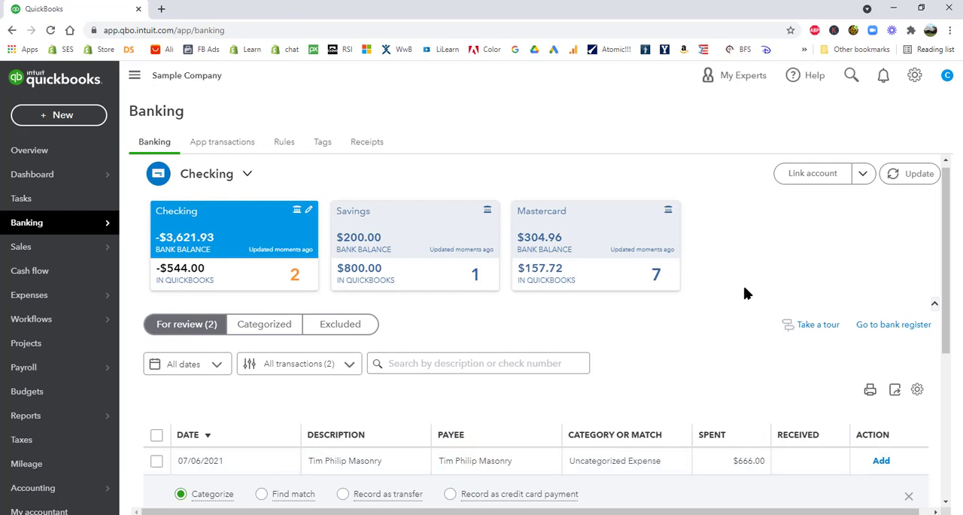
{"action": "scroll", "coordinate": [746, 293], "scroll_direction": "down", "scroll_amount": 3}
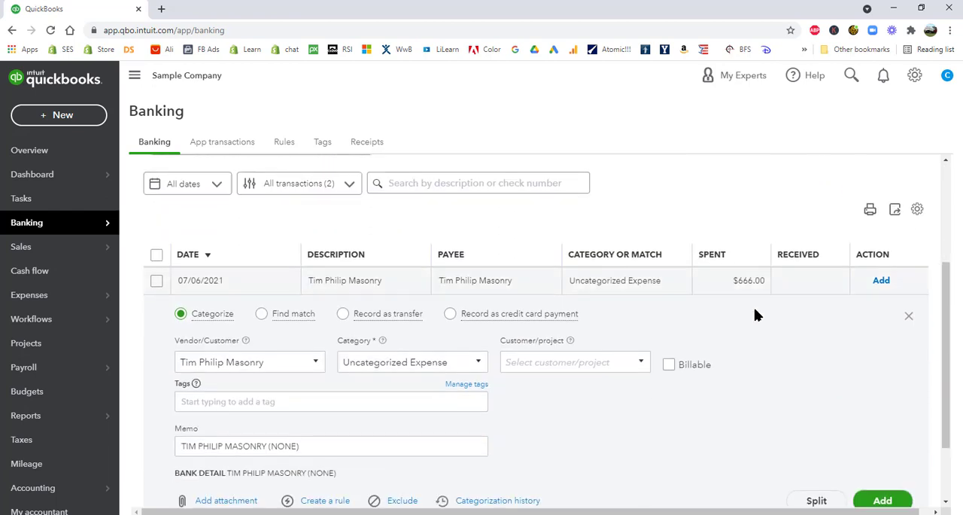
{"action": "left_click", "coordinate": [284, 315]}
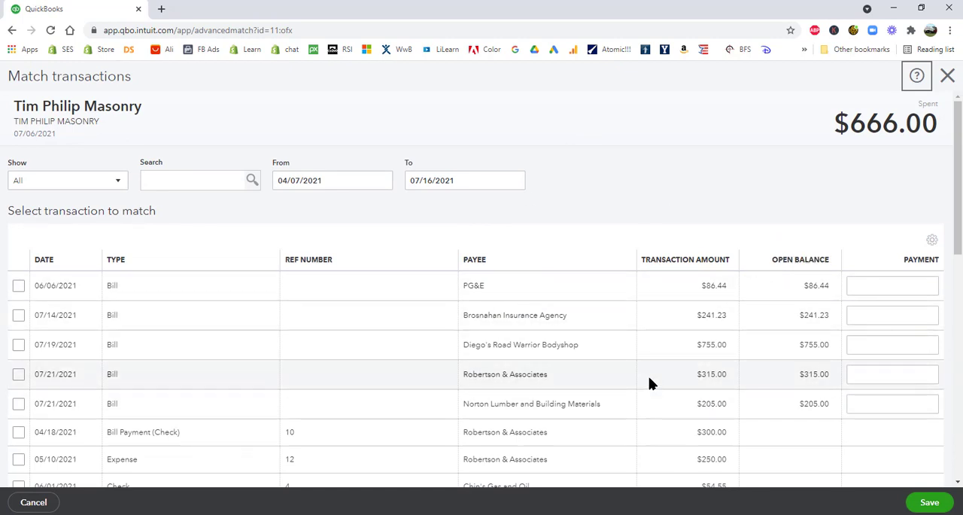
{"action": "scroll", "coordinate": [651, 384], "scroll_direction": "down", "scroll_amount": 1}
{"action": "scroll", "coordinate": [582, 333], "scroll_direction": "down", "scroll_amount": 1}
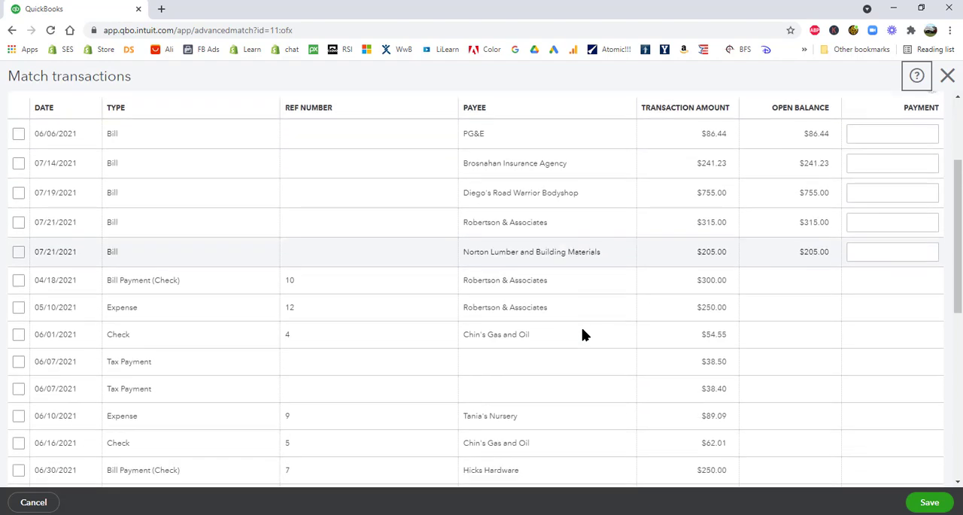
{"action": "scroll", "coordinate": [583, 334], "scroll_direction": "down", "scroll_amount": 2}
{"action": "scroll", "coordinate": [583, 333], "scroll_direction": "down", "scroll_amount": 2}
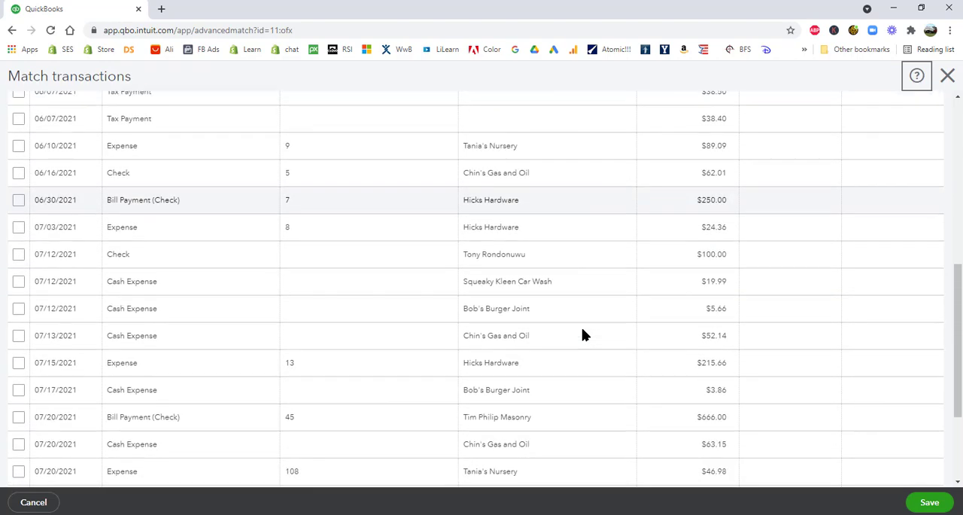
{"action": "scroll", "coordinate": [583, 333], "scroll_direction": "down", "scroll_amount": 1}
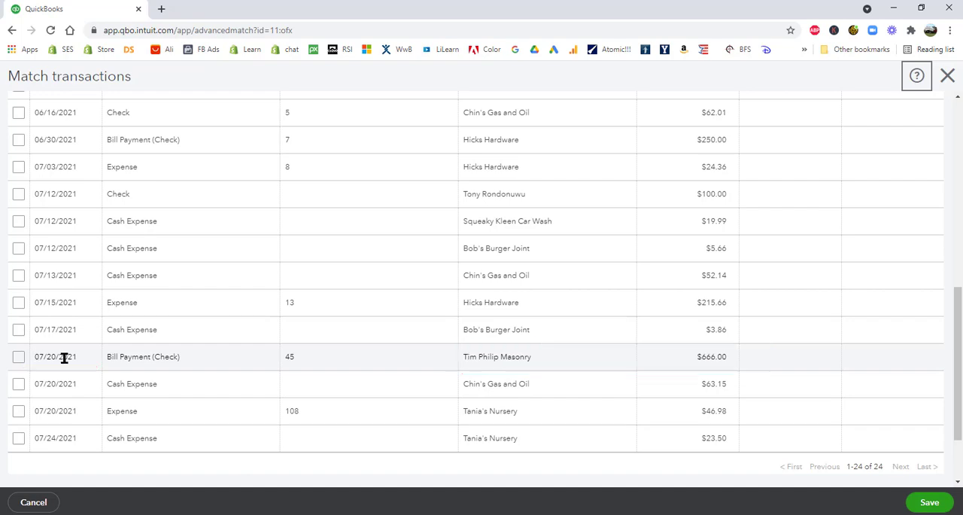
{"action": "scroll", "coordinate": [333, 351], "scroll_direction": "up", "scroll_amount": 4}
{"action": "scroll", "coordinate": [333, 351], "scroll_direction": "up", "scroll_amount": 2}
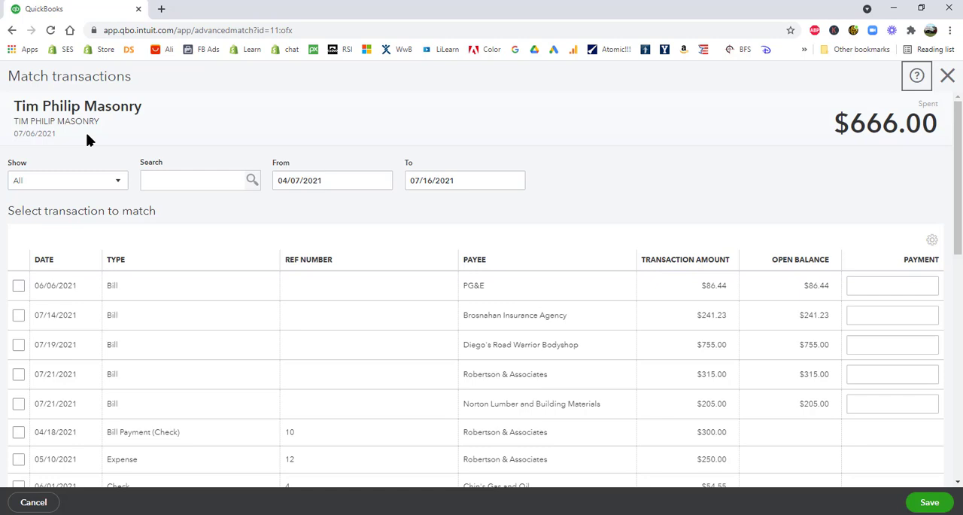
{"action": "scroll", "coordinate": [621, 195], "scroll_direction": "down", "scroll_amount": 4}
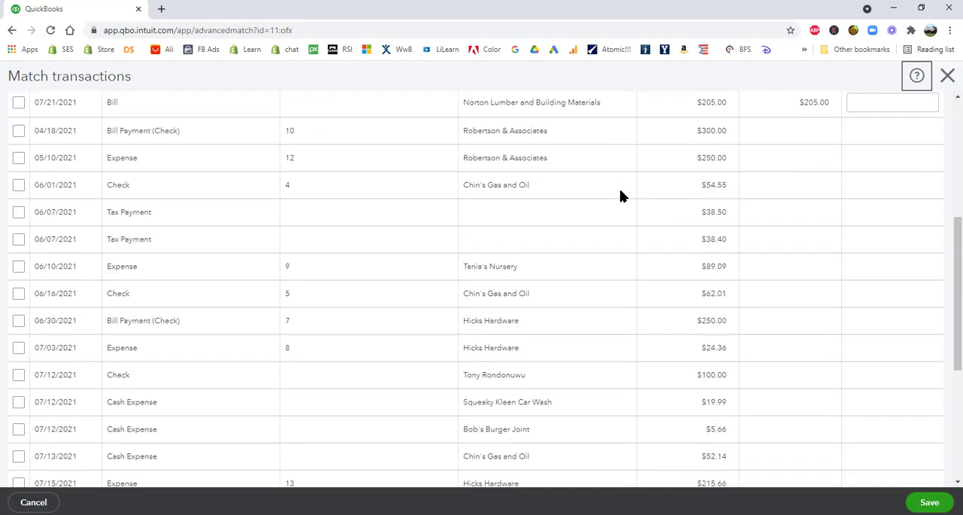
{"action": "scroll", "coordinate": [620, 196], "scroll_direction": "down", "scroll_amount": 4}
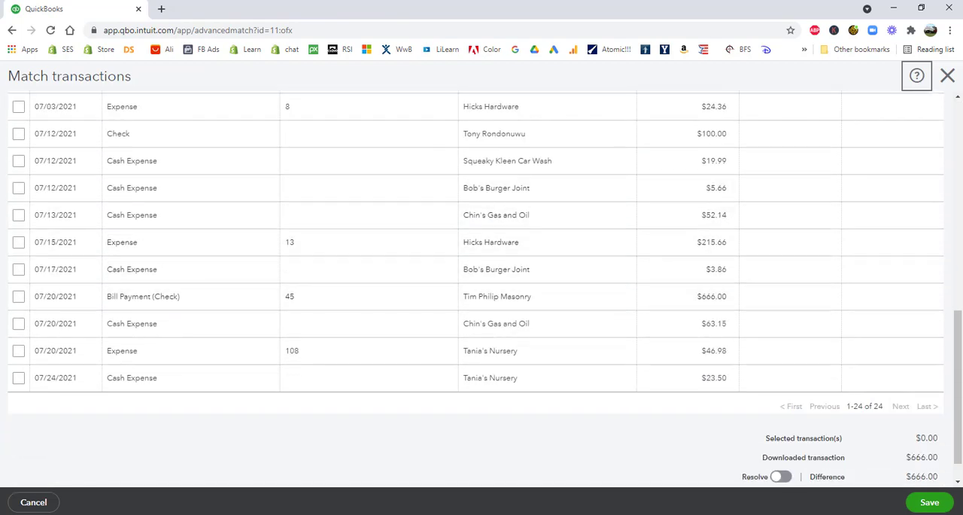
{"action": "left_click", "coordinate": [18, 296]}
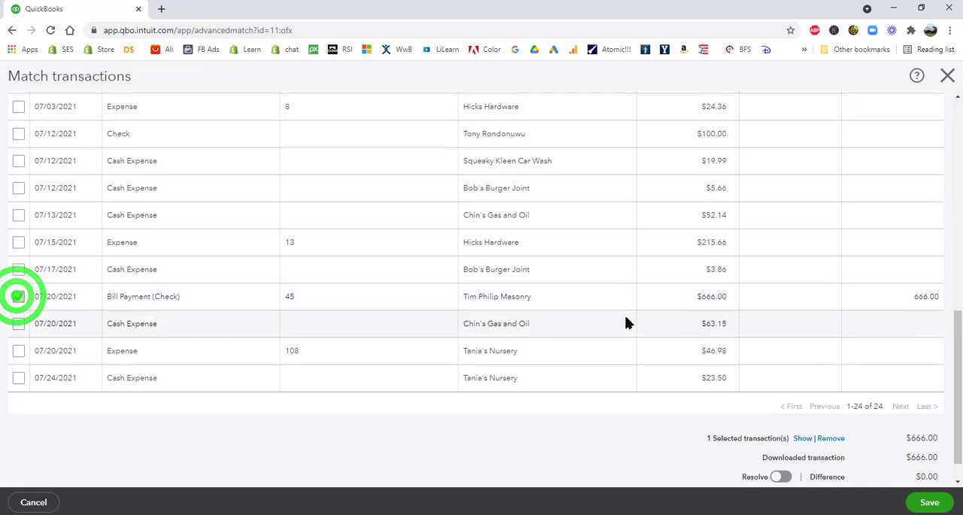
{"action": "left_click", "coordinate": [931, 504]}
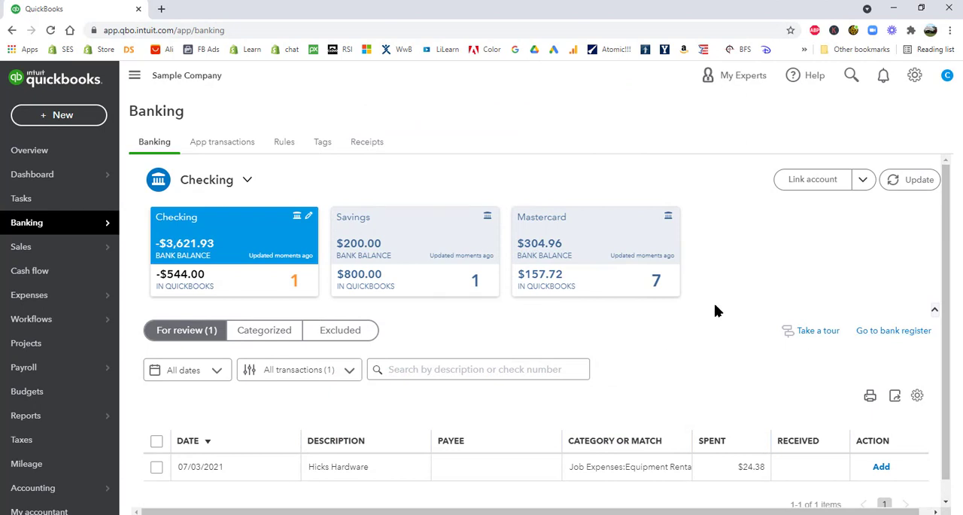
Examine the match candidates for the 07/03/2021 Hicks Hardware $24.38 transaction, comparing dates and amounts, and exit without saving a match
{"action": "scroll", "coordinate": [717, 311], "scroll_direction": "down", "scroll_amount": 1}
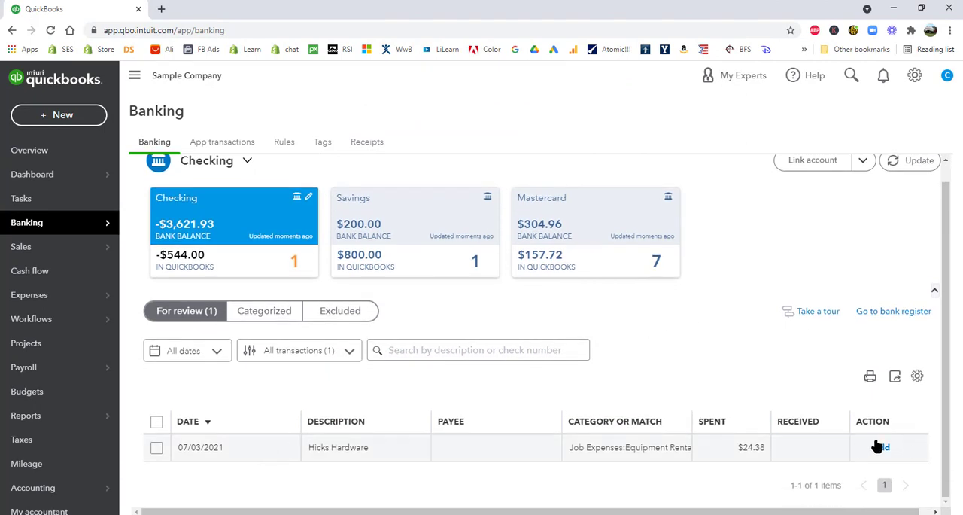
{"action": "left_click", "coordinate": [384, 448]}
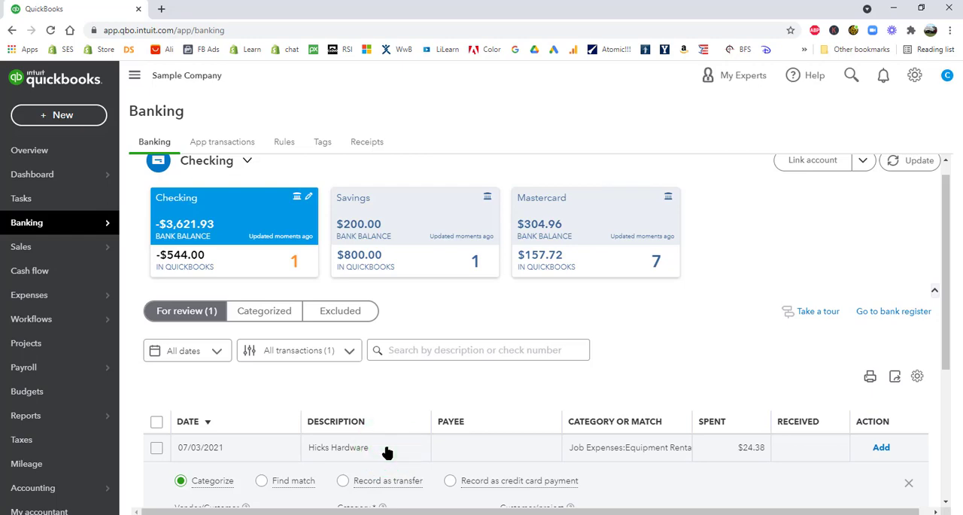
{"action": "scroll", "coordinate": [694, 321], "scroll_direction": "down", "scroll_amount": 3}
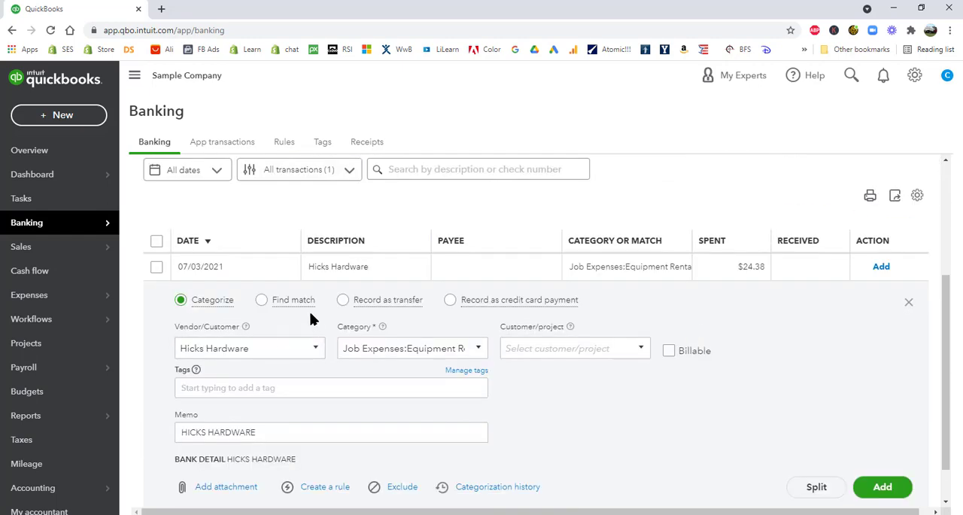
{"action": "left_click", "coordinate": [261, 300]}
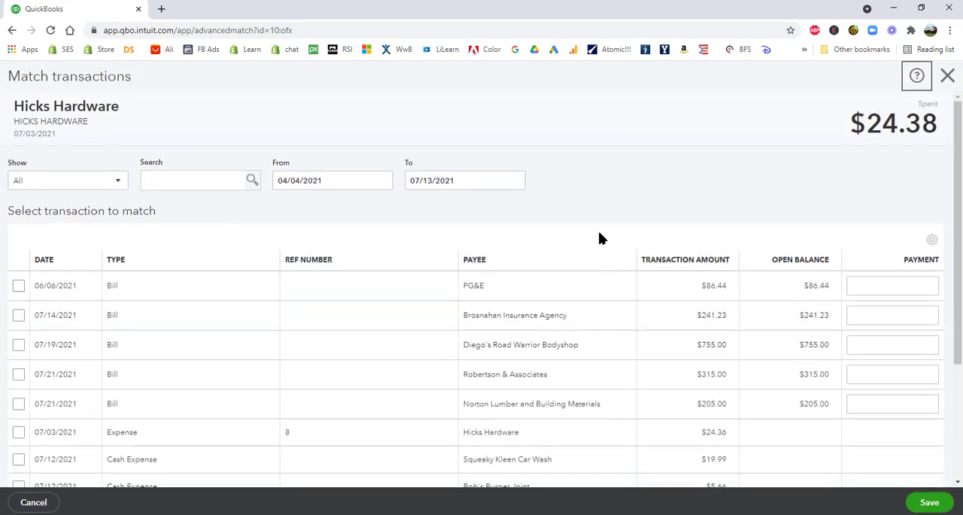
{"action": "scroll", "coordinate": [636, 219], "scroll_direction": "down", "scroll_amount": 4}
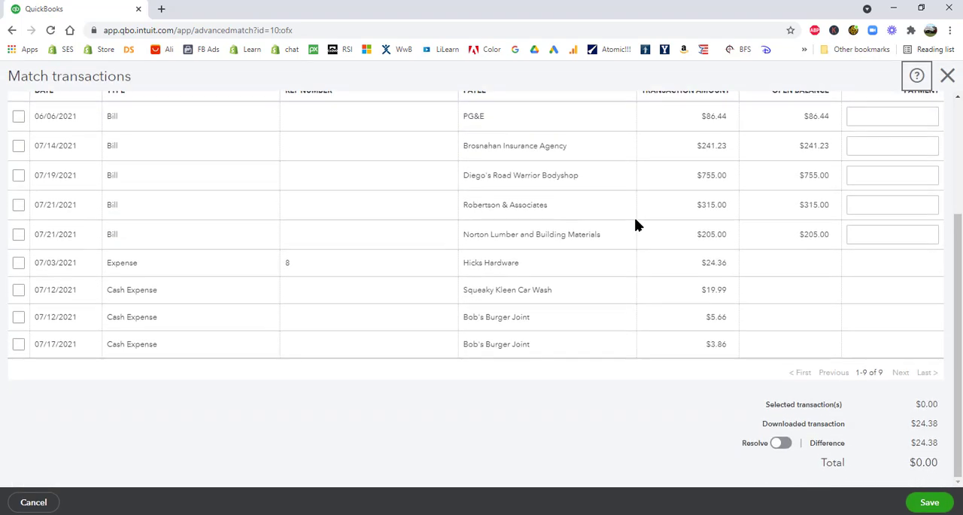
{"action": "scroll", "coordinate": [637, 225], "scroll_direction": "up", "scroll_amount": 3}
{"action": "scroll", "coordinate": [636, 225], "scroll_direction": "up", "scroll_amount": 1}
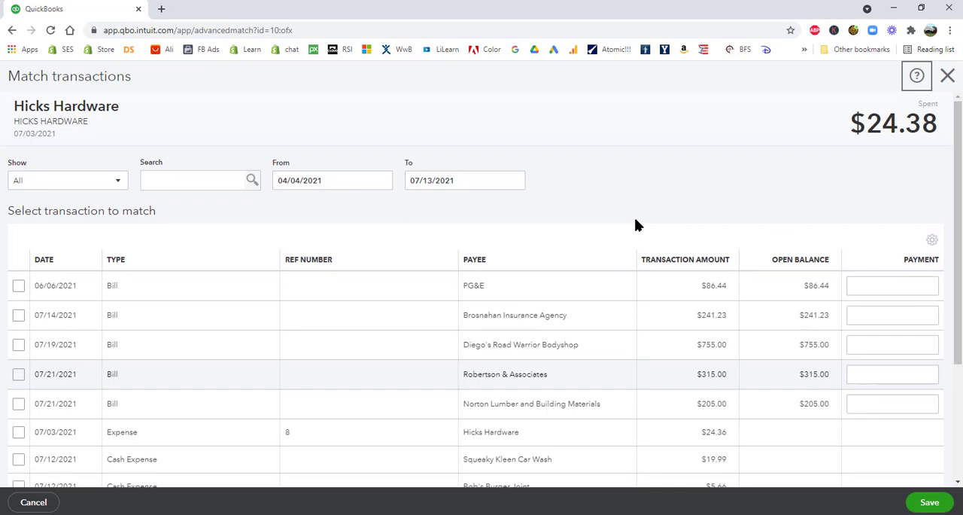
{"action": "scroll", "coordinate": [636, 225], "scroll_direction": "down", "scroll_amount": 3}
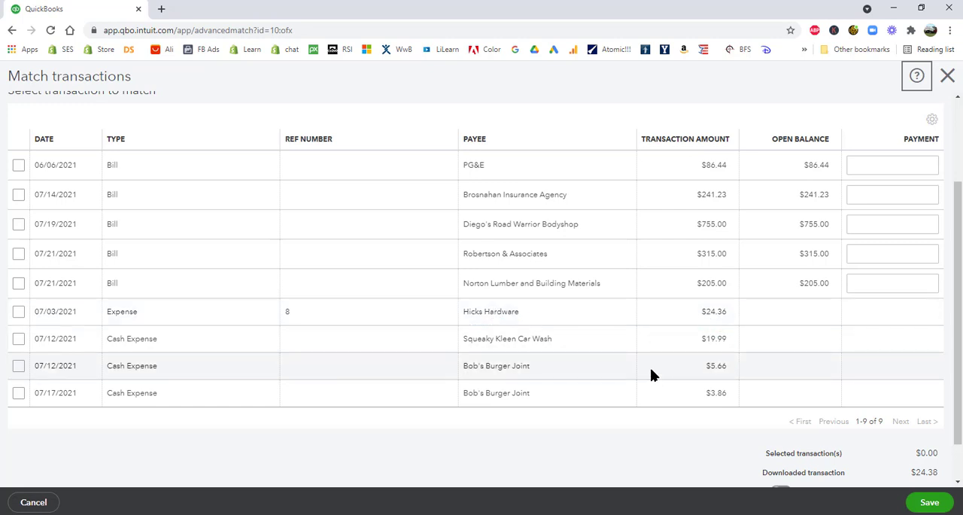
{"action": "scroll", "coordinate": [682, 317], "scroll_direction": "down", "scroll_amount": 1}
{"action": "scroll", "coordinate": [684, 322], "scroll_direction": "up", "scroll_amount": 3}
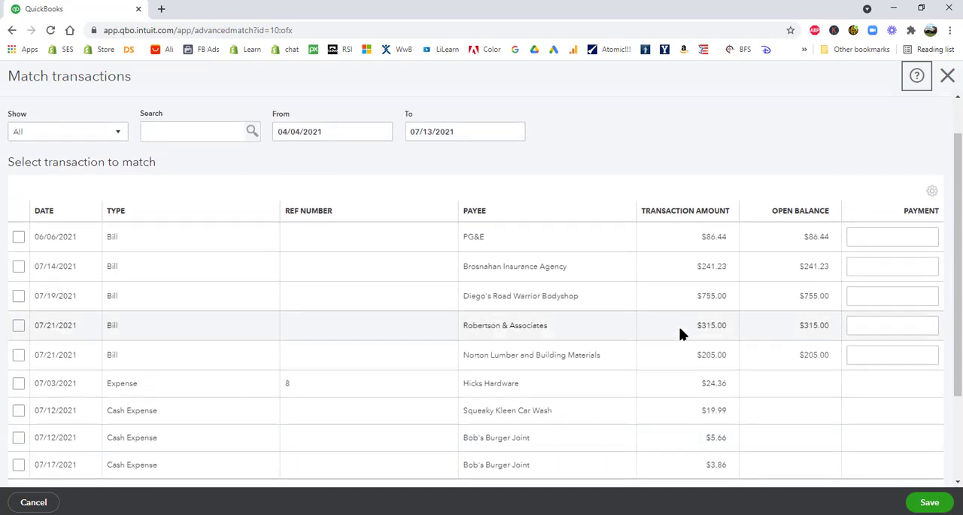
{"action": "left_click", "coordinate": [948, 76]}
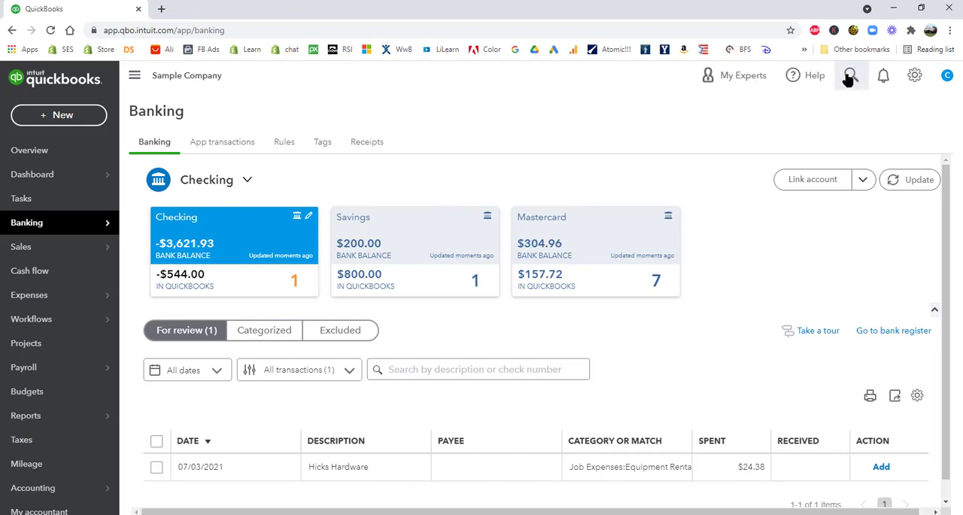
Search the company's transactions by amount for the 07/03/2021 Hicks Hardware expense and open it
{"action": "left_click", "coordinate": [852, 75]}
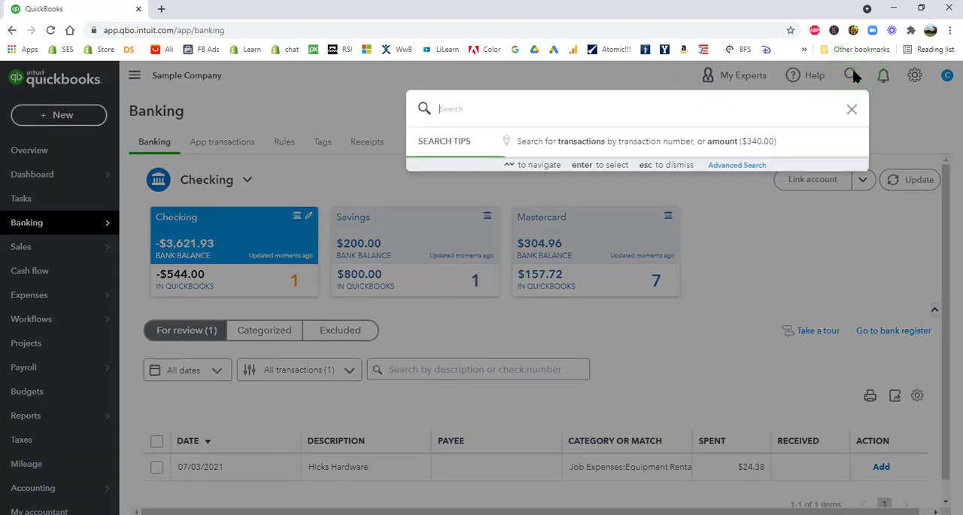
{"action": "type", "text": "2"}
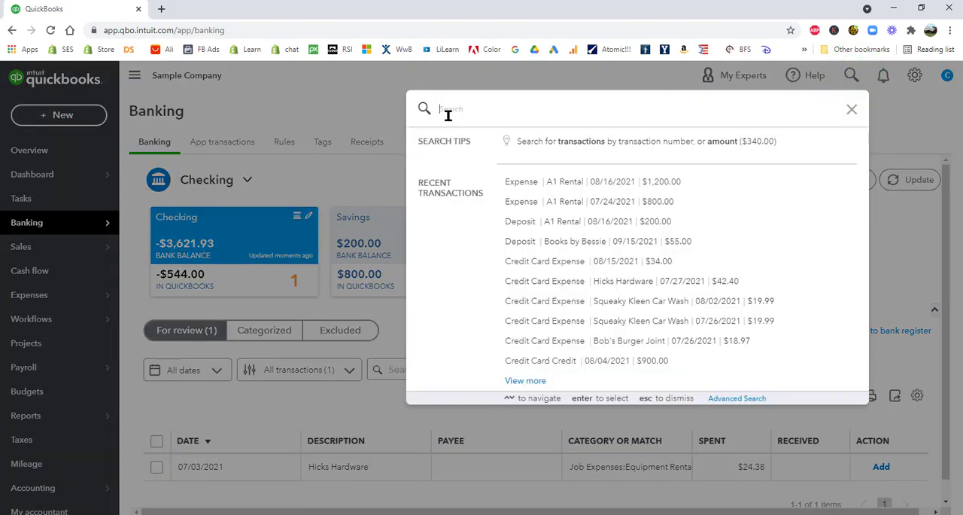
{"action": "type", "text": "4.36"}
{"action": "key", "text": "Return"}
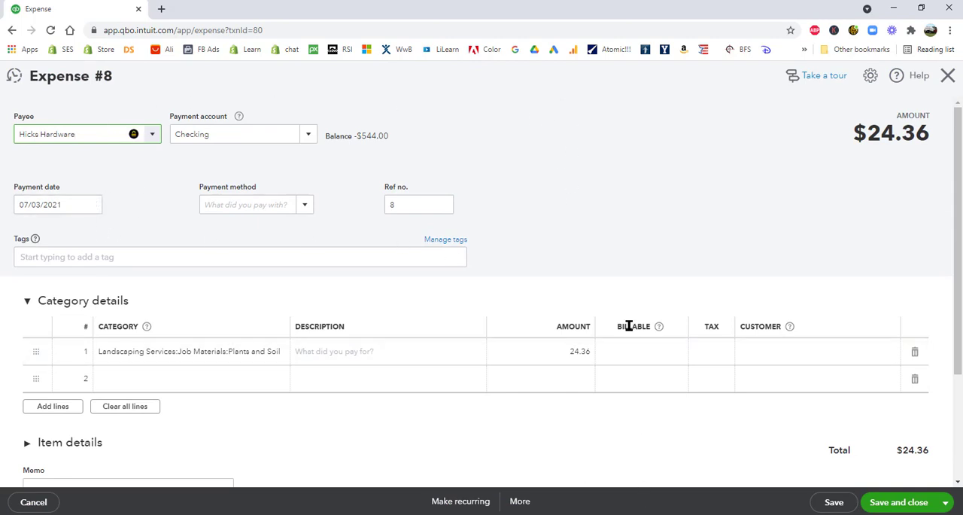
Set the Hicks Hardware expense's line amount to 24.38, then save and close the expense
{"action": "left_click", "coordinate": [565, 350]}
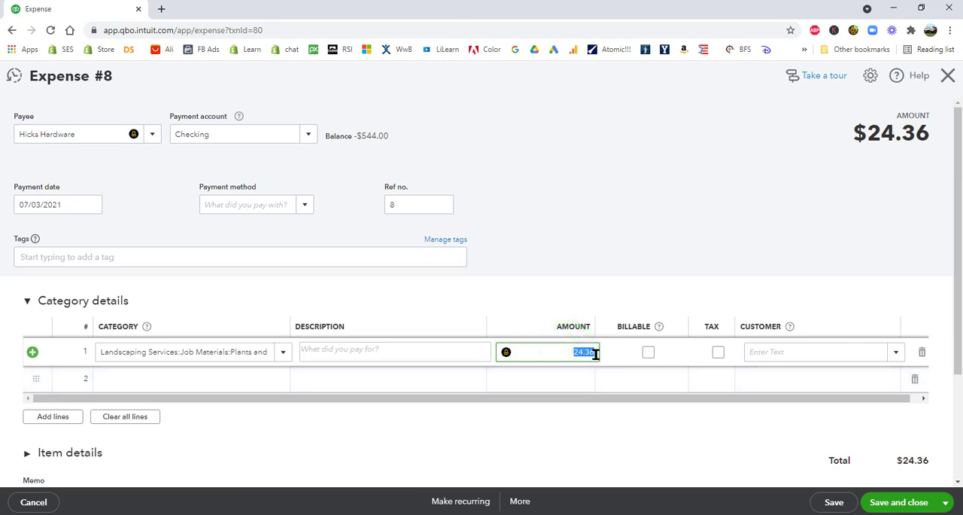
{"action": "double_click", "coordinate": [595, 352]}
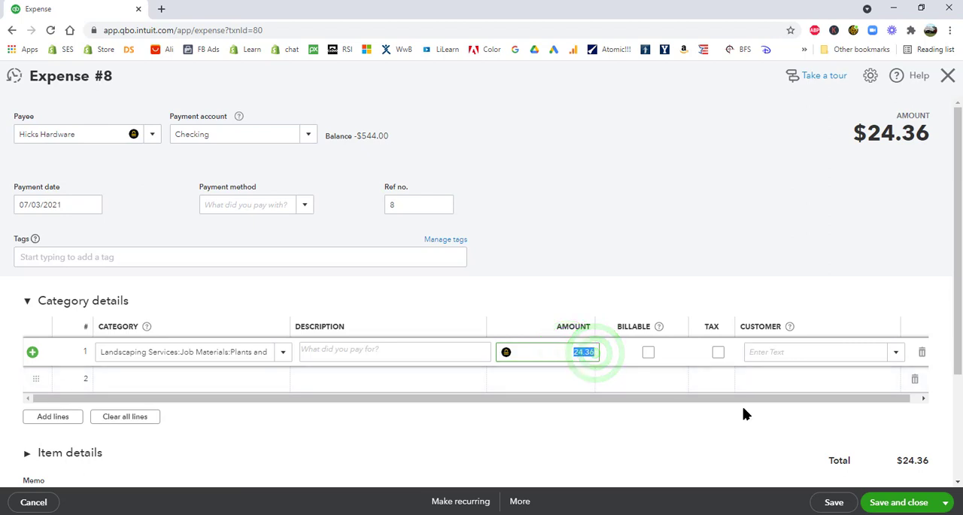
{"action": "key", "text": "Right"}
{"action": "key", "text": "BackSpace"}
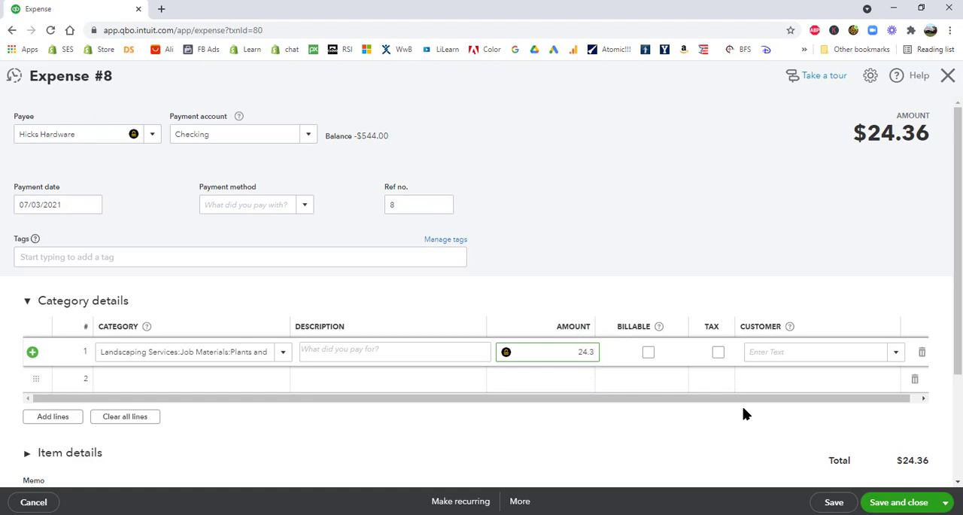
{"action": "type", "text": "8"}
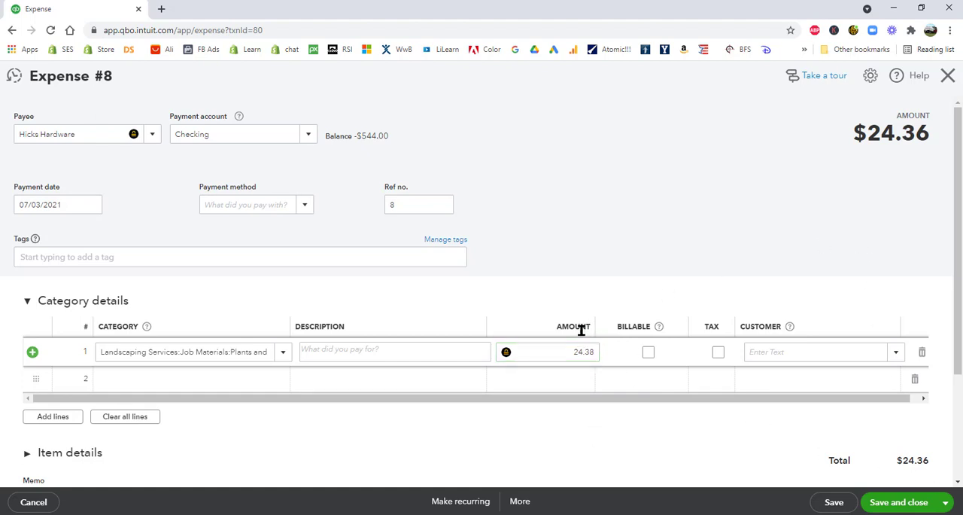
{"action": "left_click", "coordinate": [575, 352]}
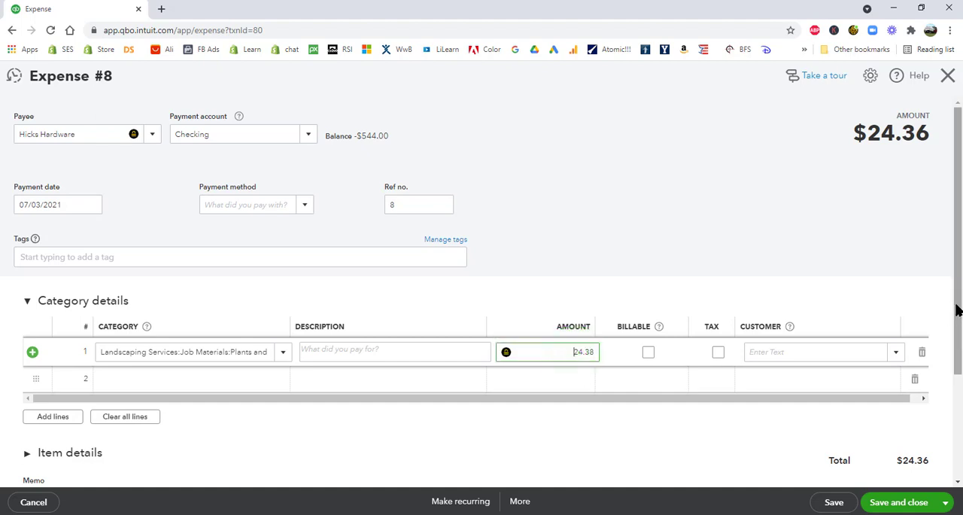
{"action": "left_click_drag", "start_coordinate": [955, 305], "coordinate": [959, 343]}
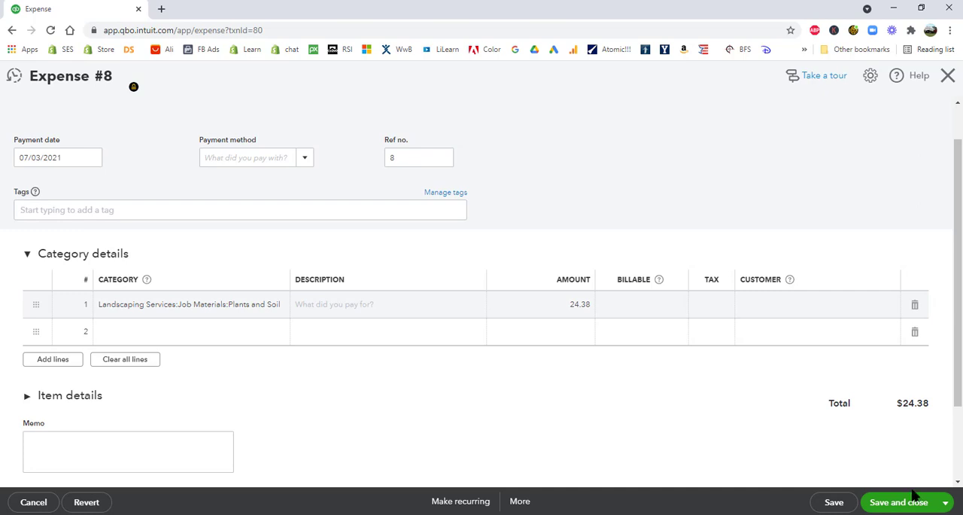
{"action": "left_click", "coordinate": [890, 503]}
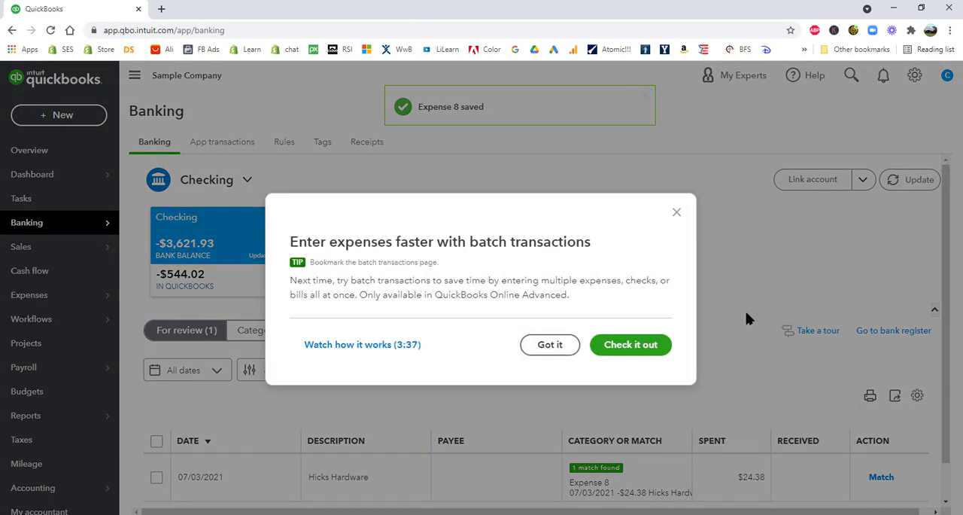
Dismiss the batch transactions tip and match the 07/03/2021 Hicks Hardware $24.38 bank transaction to Expense 8
{"action": "left_click", "coordinate": [677, 211]}
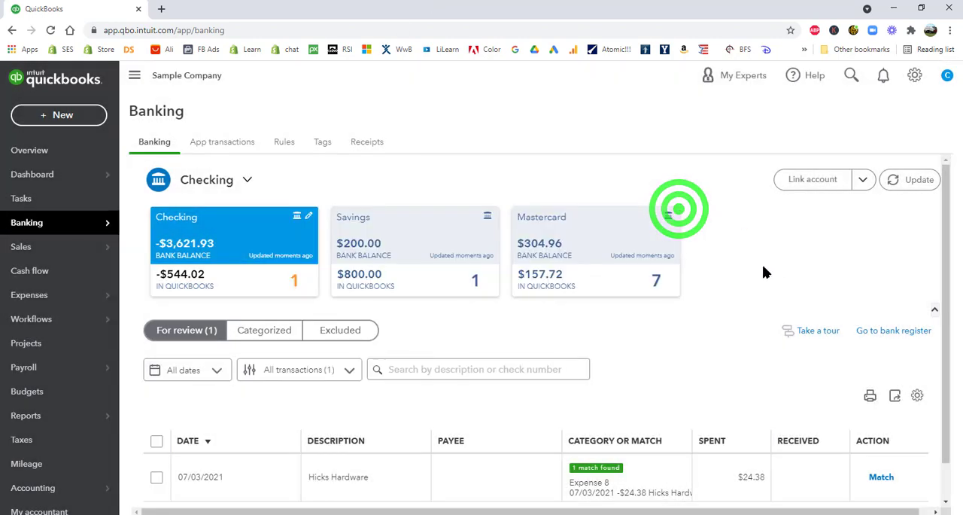
{"action": "scroll", "coordinate": [792, 305], "scroll_direction": "down", "scroll_amount": 1}
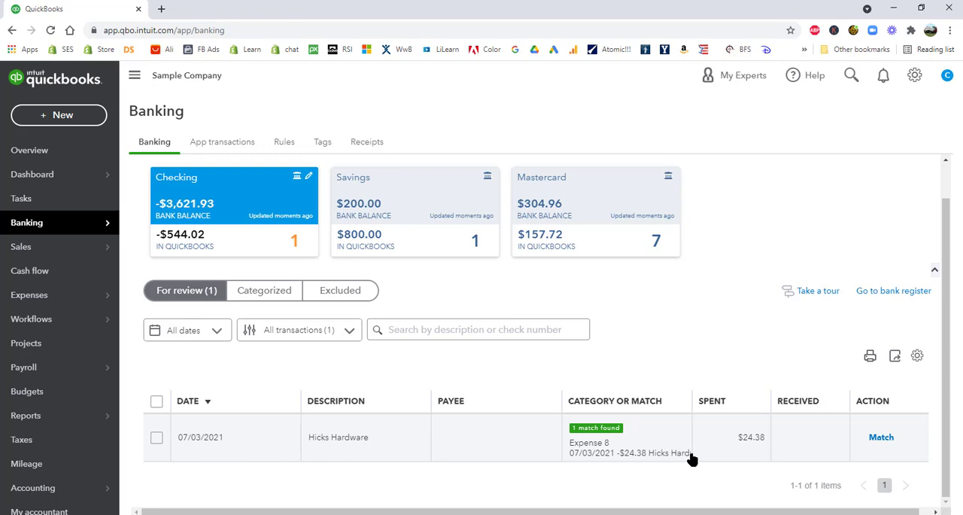
{"action": "left_click", "coordinate": [879, 438]}
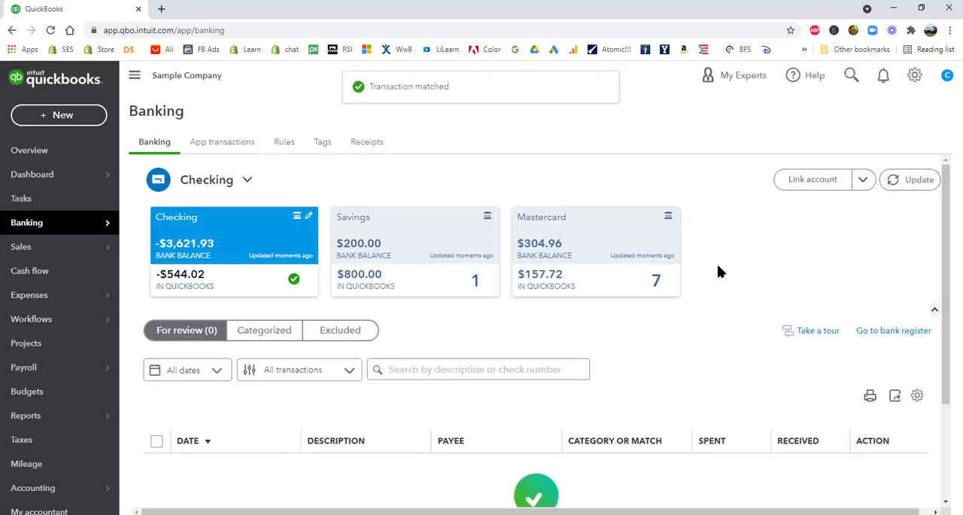
{"action": "scroll", "coordinate": [727, 379], "scroll_direction": "down", "scroll_amount": 2}
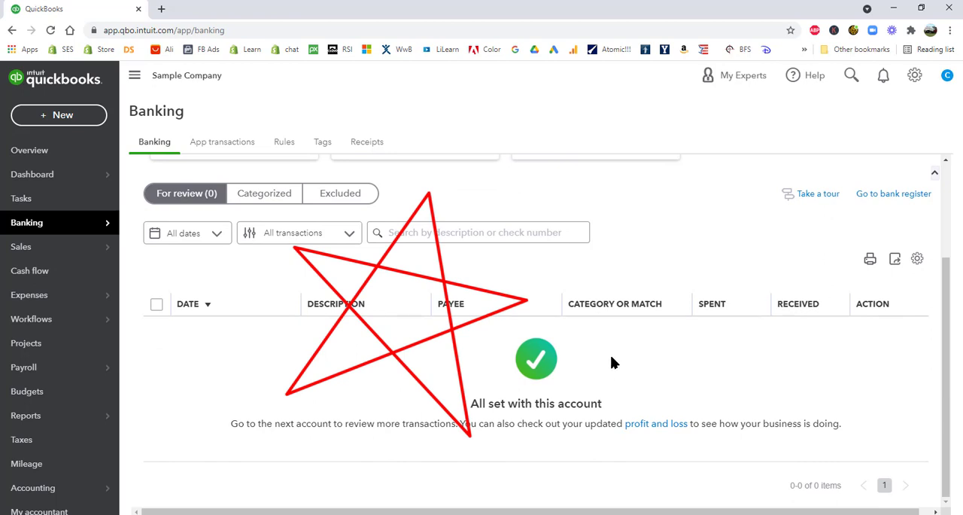
{"action": "scroll", "coordinate": [612, 361], "scroll_direction": "up", "scroll_amount": 2}
{"action": "scroll", "coordinate": [614, 410], "scroll_direction": "down", "scroll_amount": 2}
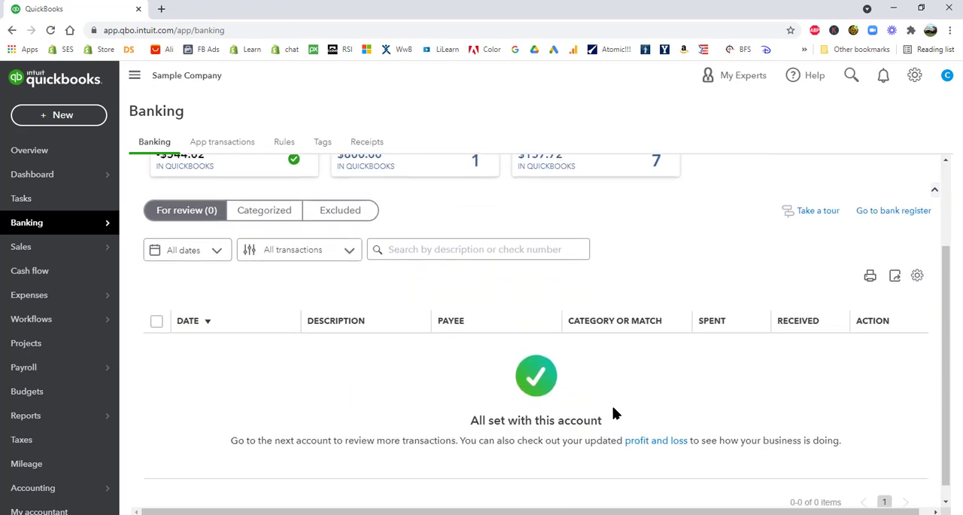
{"action": "scroll", "coordinate": [567, 411], "scroll_direction": "up", "scroll_amount": 2}
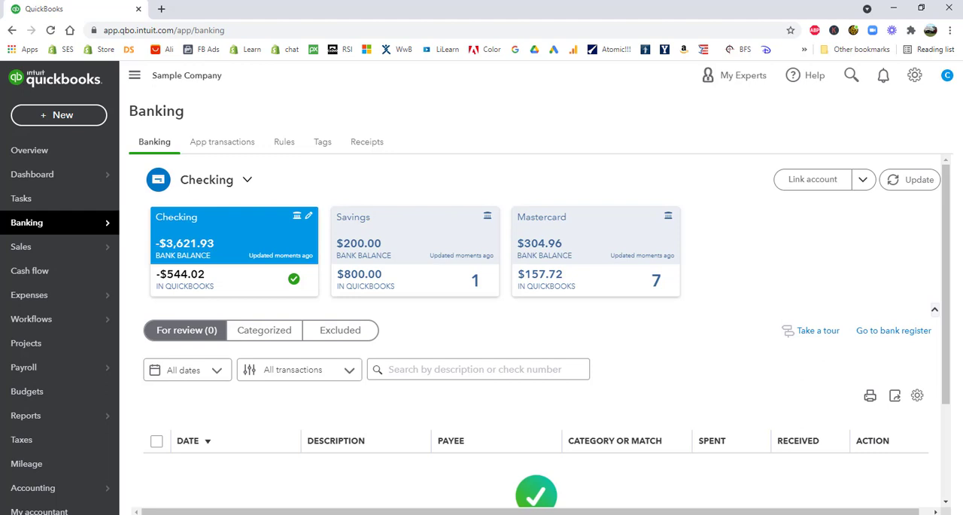
{"action": "left_click", "coordinate": [6, 294]}
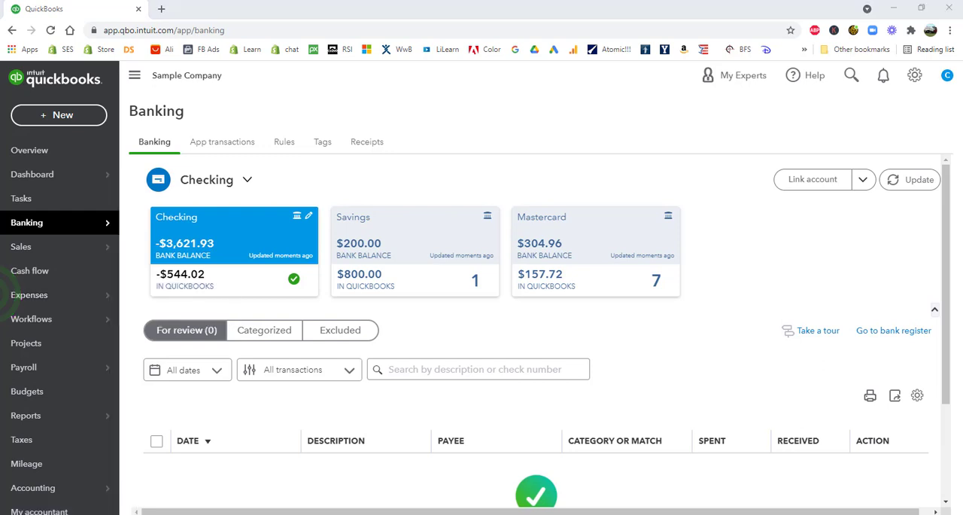